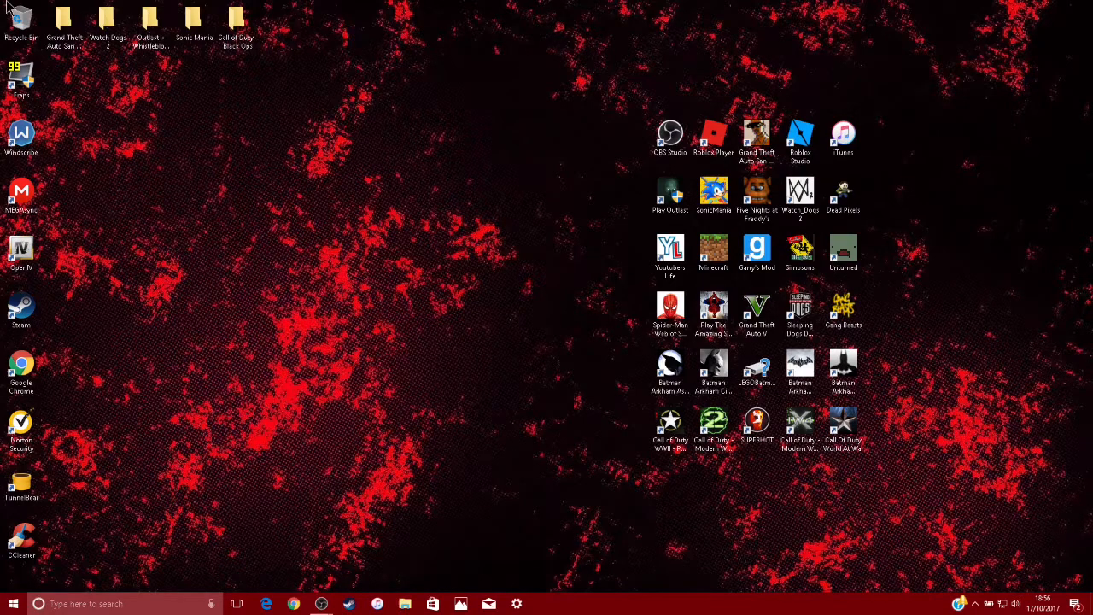
Bring up the running OBS window from the desktop and open its settings
{"action": "left_click_drag", "start_coordinate": [510, 164], "coordinate": [226, 341]}
{"action": "mouse_move", "coordinate": [320, 603]}
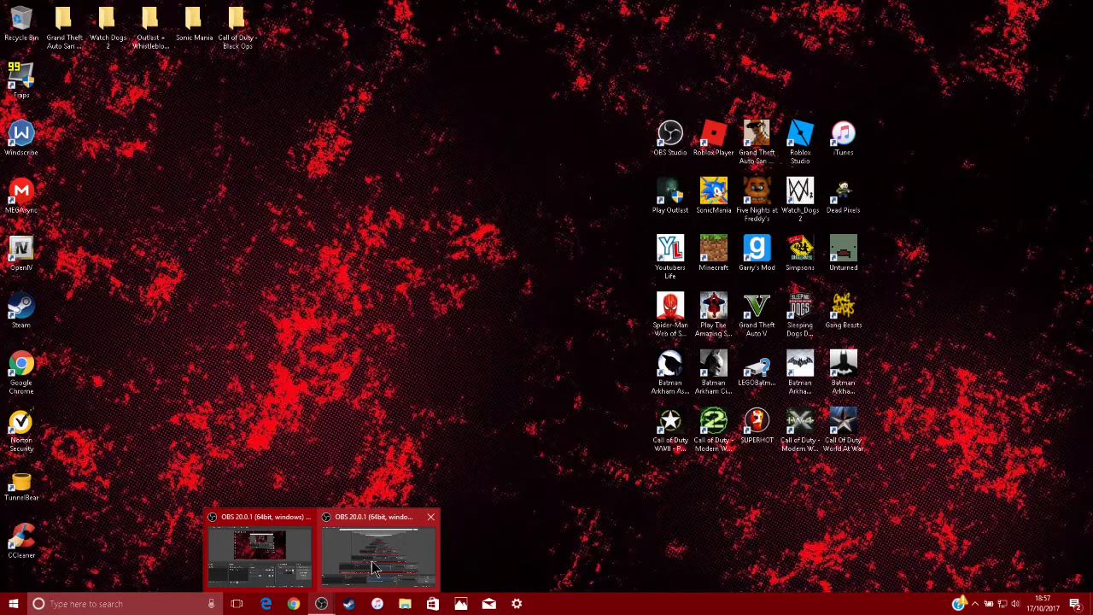
{"action": "left_click", "coordinate": [373, 568]}
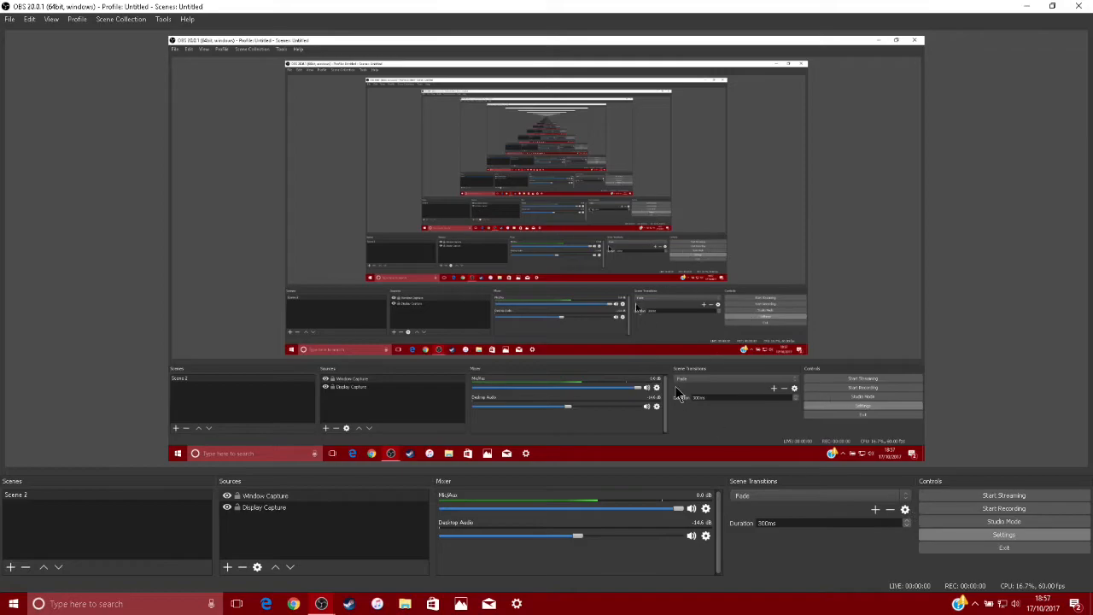
{"action": "left_click", "coordinate": [1024, 533]}
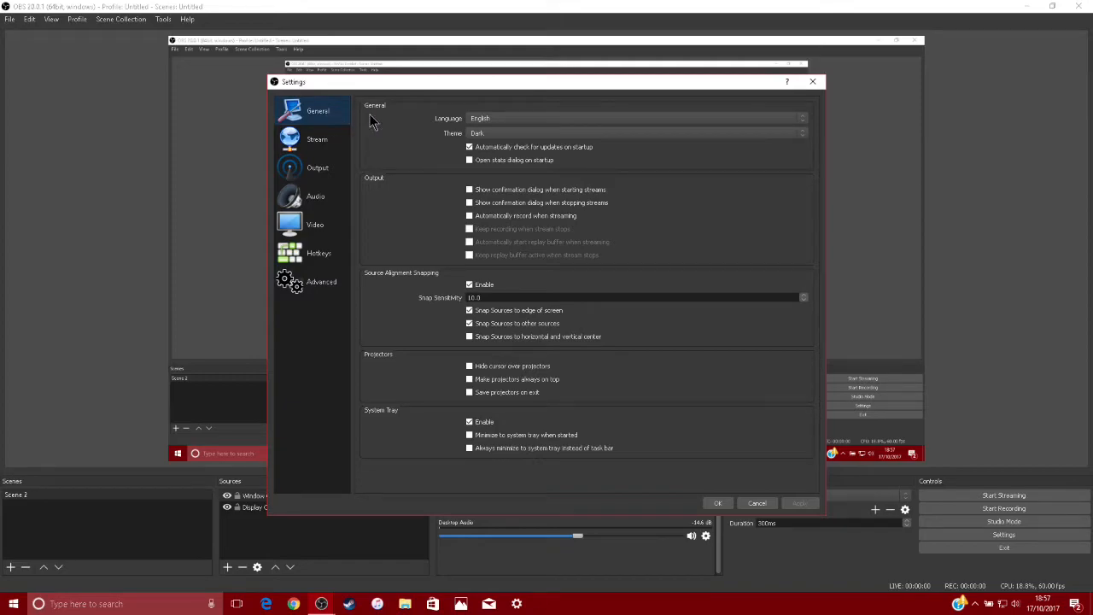
Try the Default interface theme and switch back to the Dark theme
{"action": "left_click", "coordinate": [513, 134]}
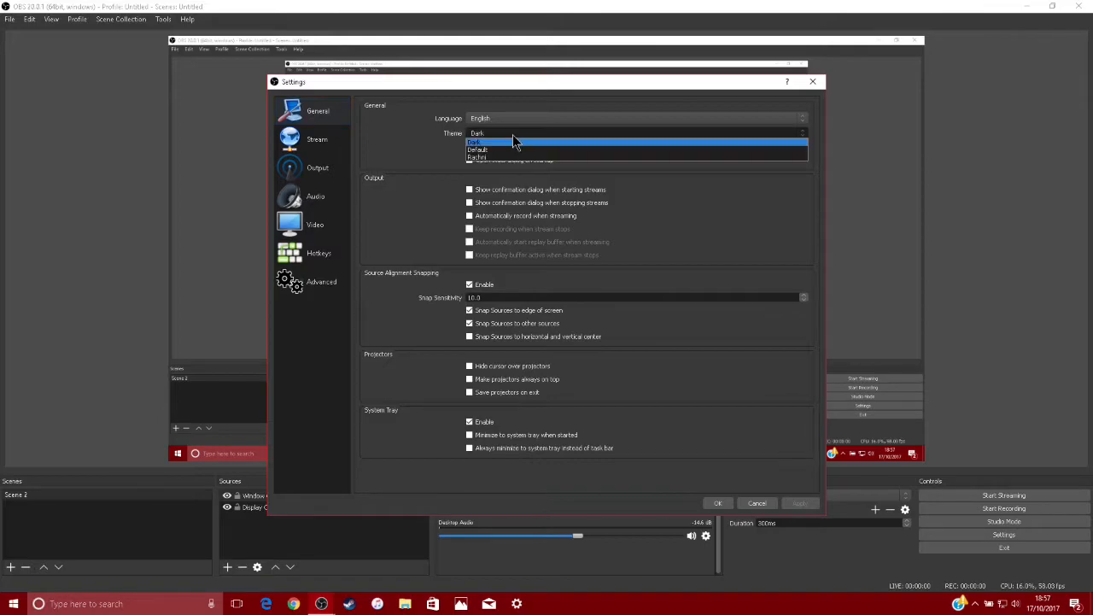
{"action": "left_click", "coordinate": [427, 147]}
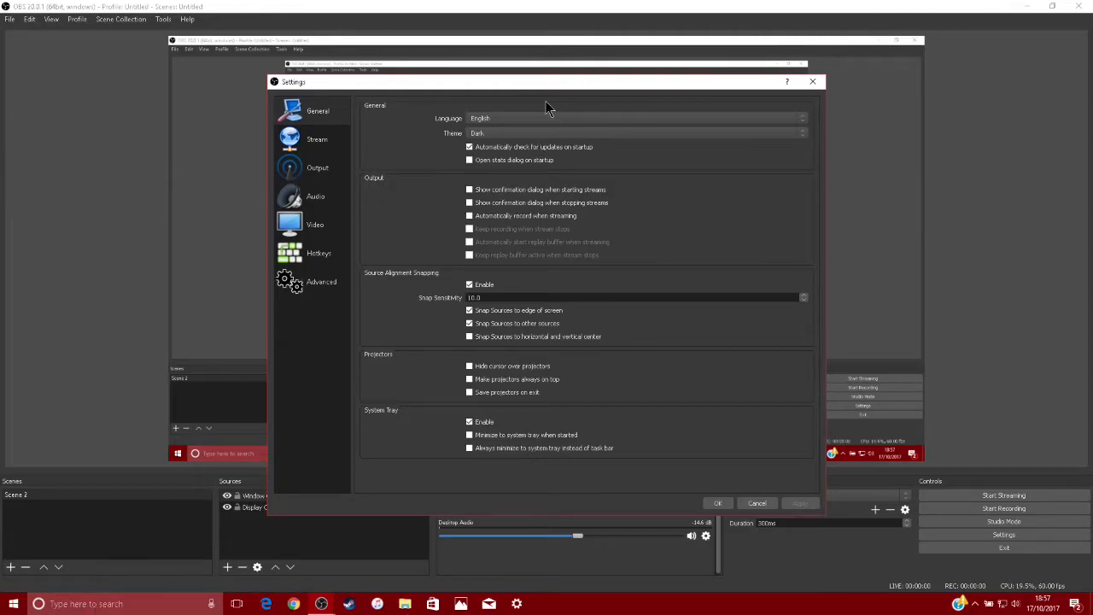
{"action": "left_click", "coordinate": [576, 134]}
{"action": "left_click", "coordinate": [557, 151]}
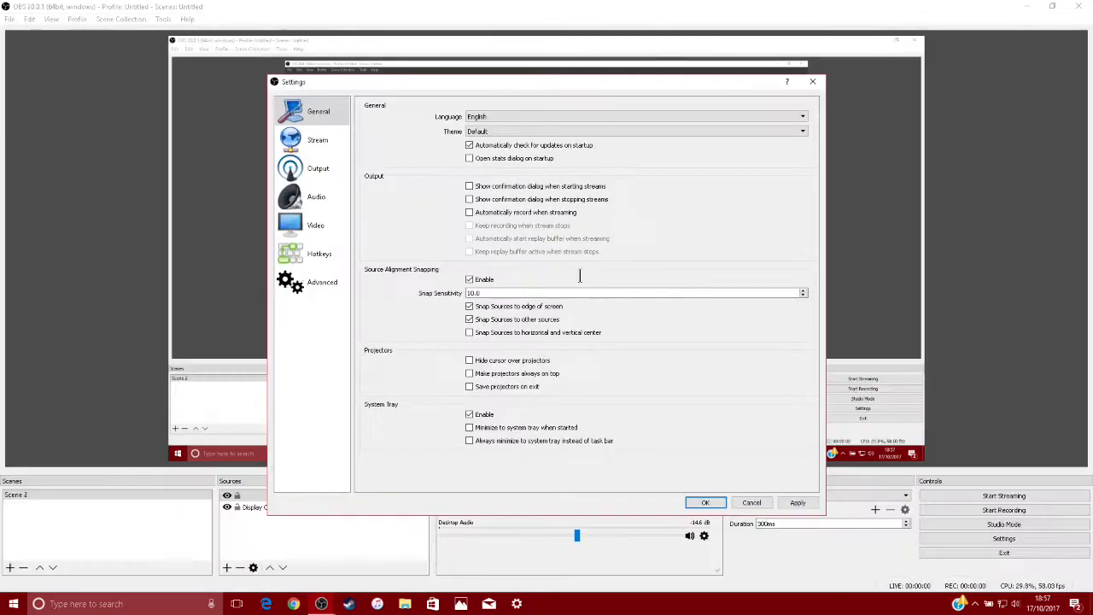
{"action": "left_click", "coordinate": [604, 129]}
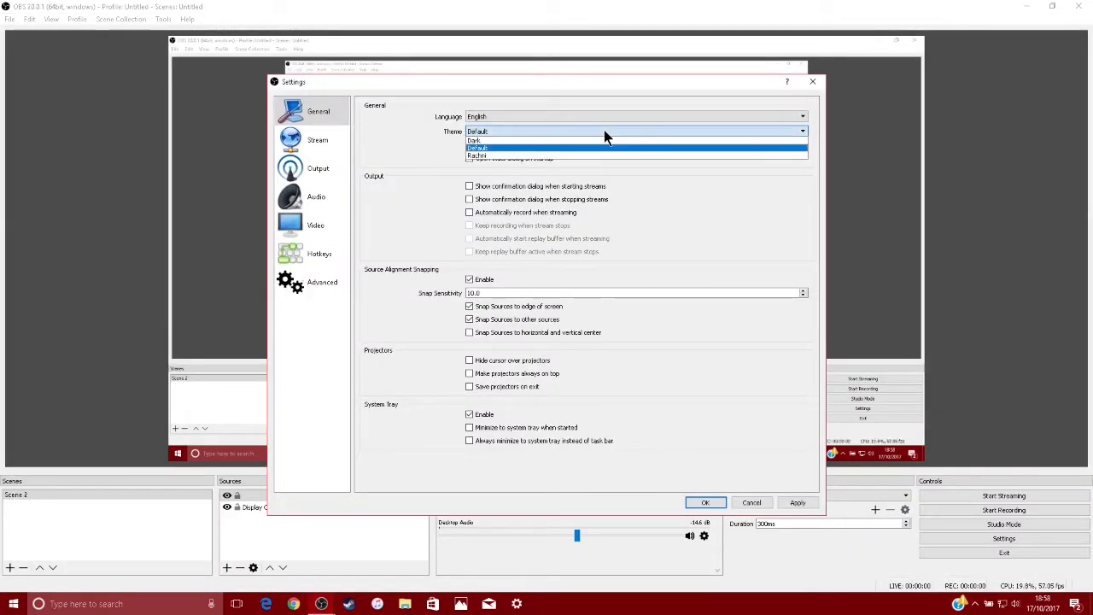
{"action": "left_click", "coordinate": [586, 142]}
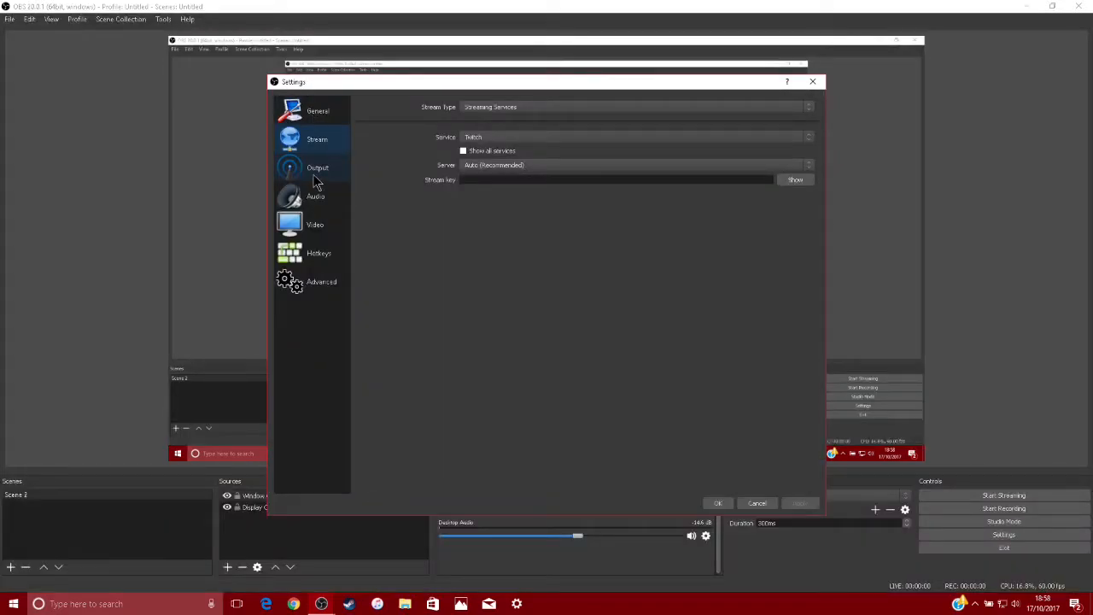
In the output settings, switch the output mode to Simple and return it to Advanced
{"action": "left_click", "coordinate": [315, 175]}
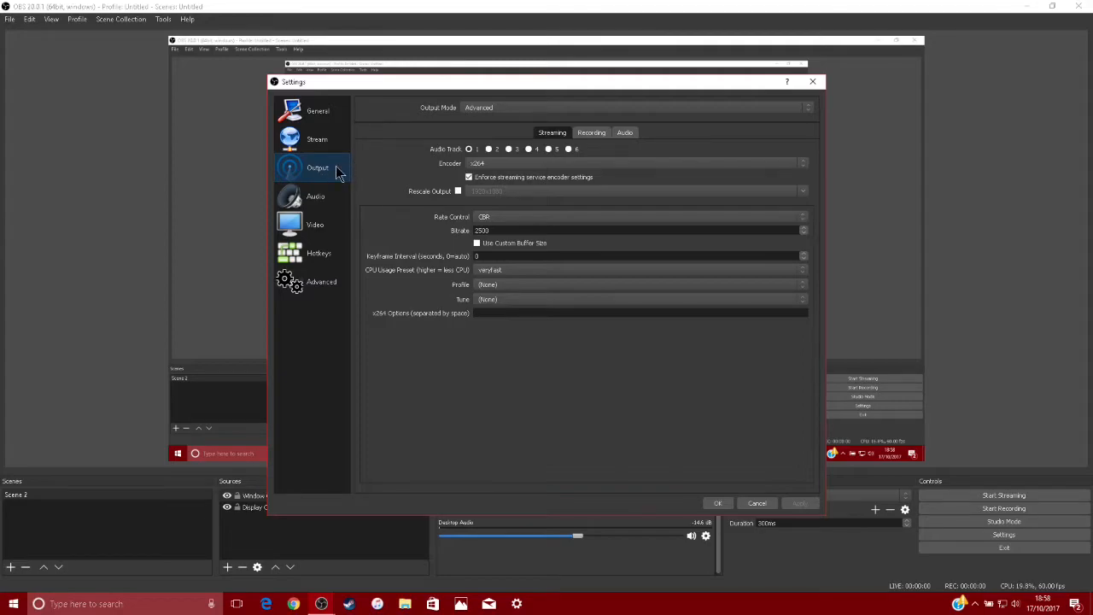
{"action": "left_click", "coordinate": [500, 111]}
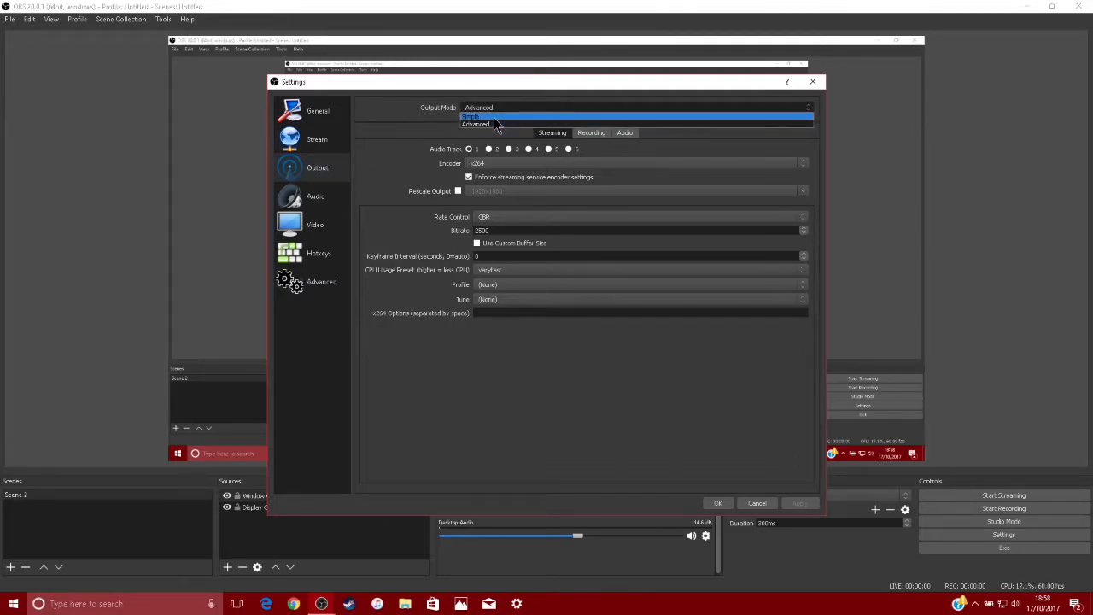
{"action": "left_click", "coordinate": [494, 118]}
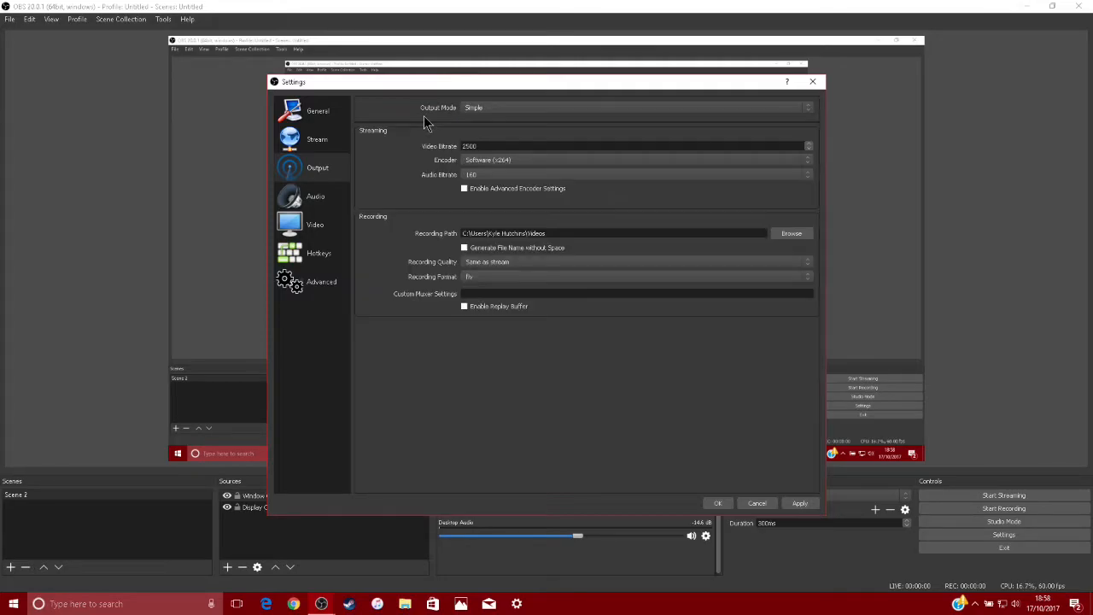
{"action": "left_click", "coordinate": [511, 111]}
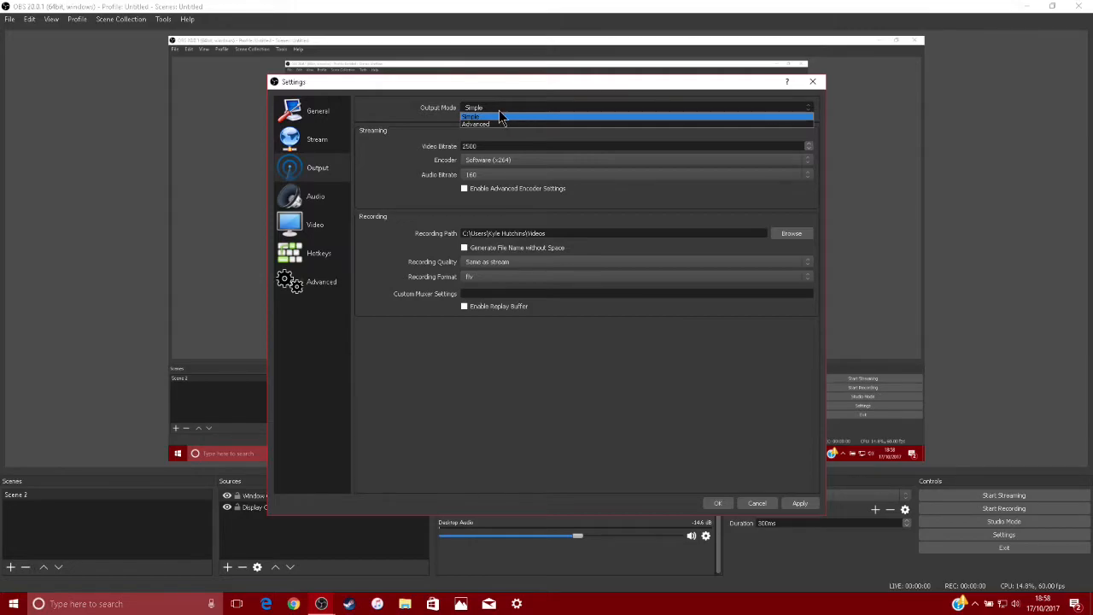
{"action": "left_click", "coordinate": [506, 127]}
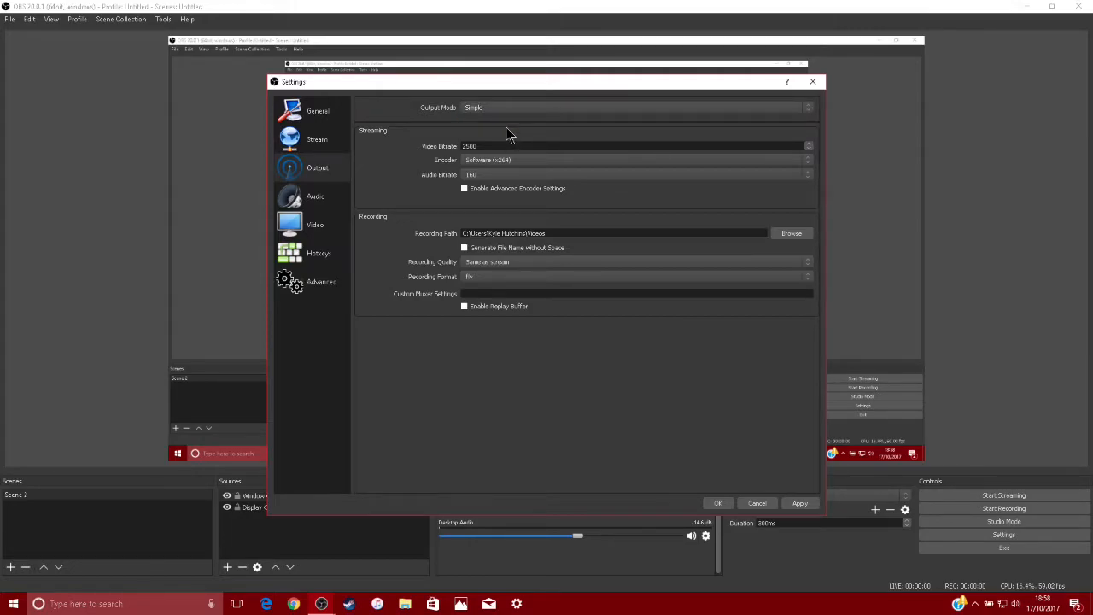
{"action": "left_click", "coordinate": [520, 108]}
{"action": "left_click", "coordinate": [517, 122]}
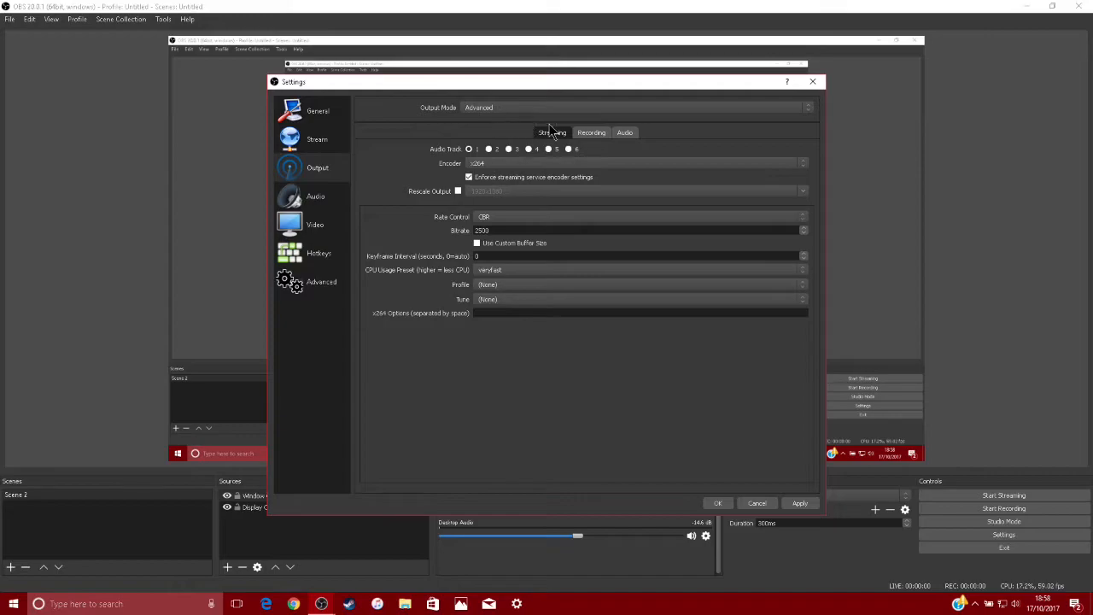
Set the recording path to the OBS RECORDINGS folder inside Videos
{"action": "left_click", "coordinate": [594, 135]}
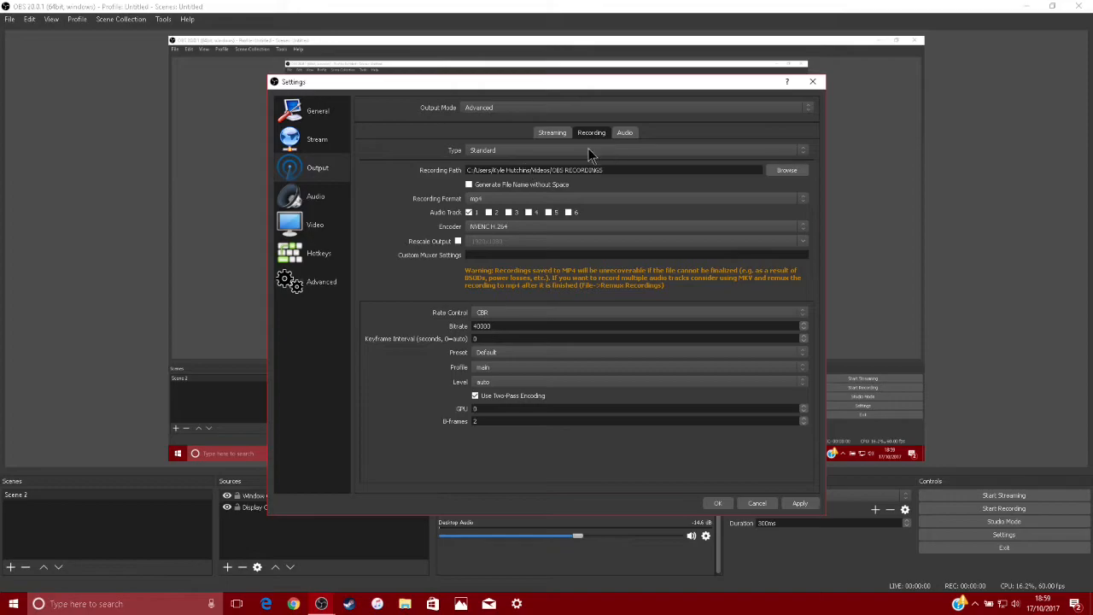
{"action": "left_click", "coordinate": [779, 171]}
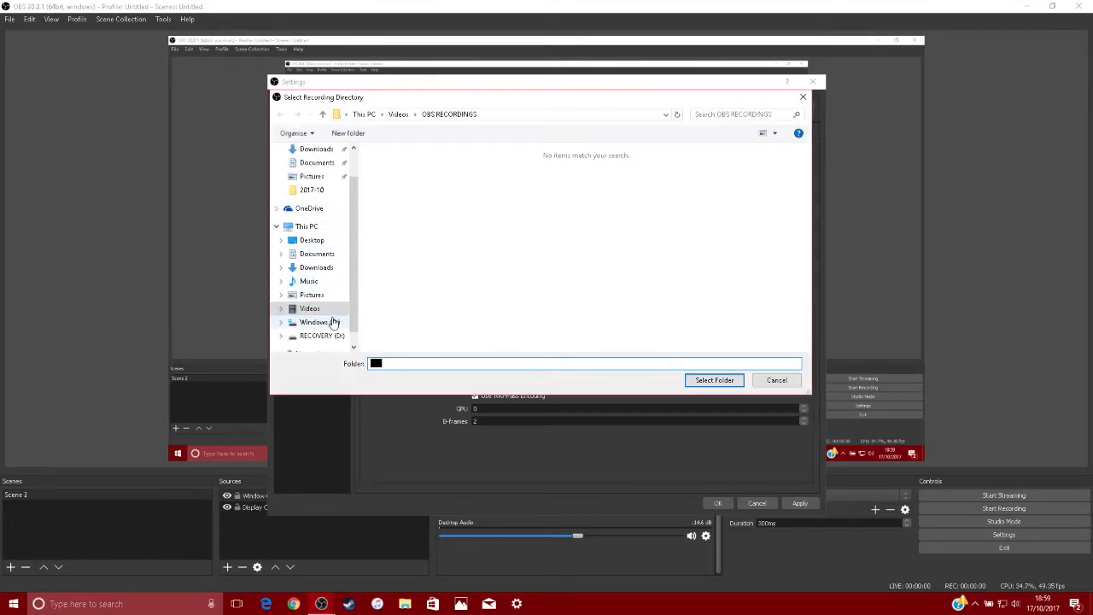
{"action": "left_click", "coordinate": [308, 310]}
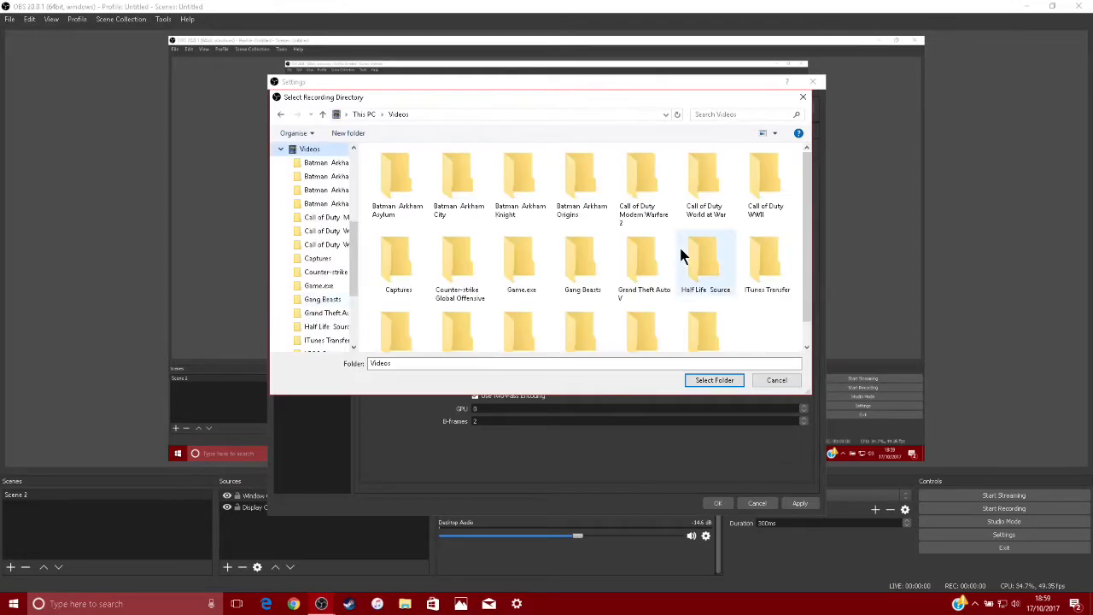
{"action": "scroll", "coordinate": [680, 248], "scroll_direction": "down", "scroll_amount": 1}
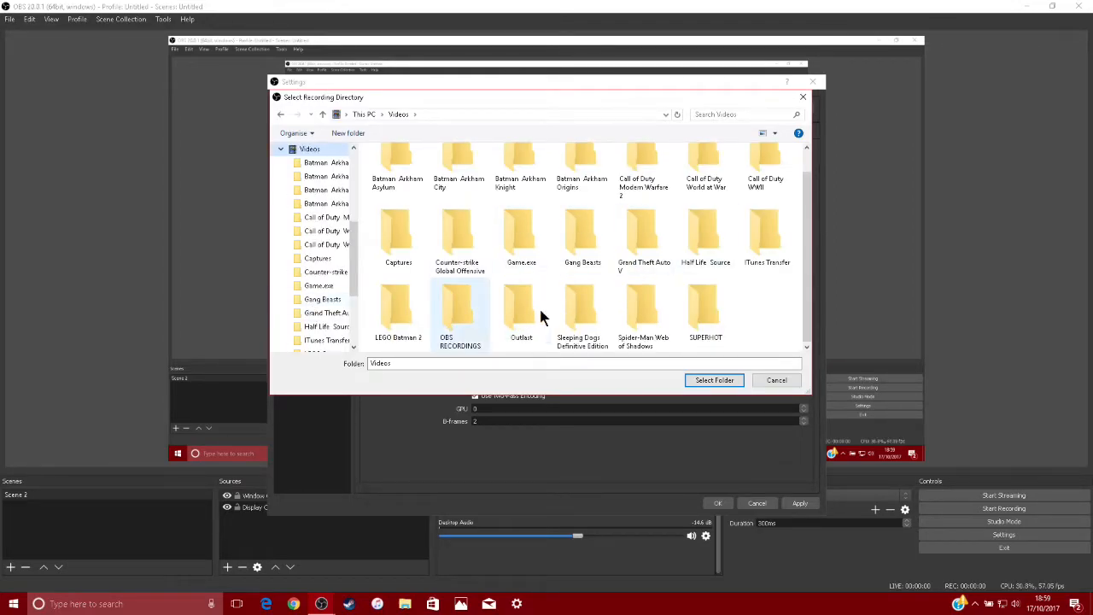
{"action": "left_click", "coordinate": [462, 308]}
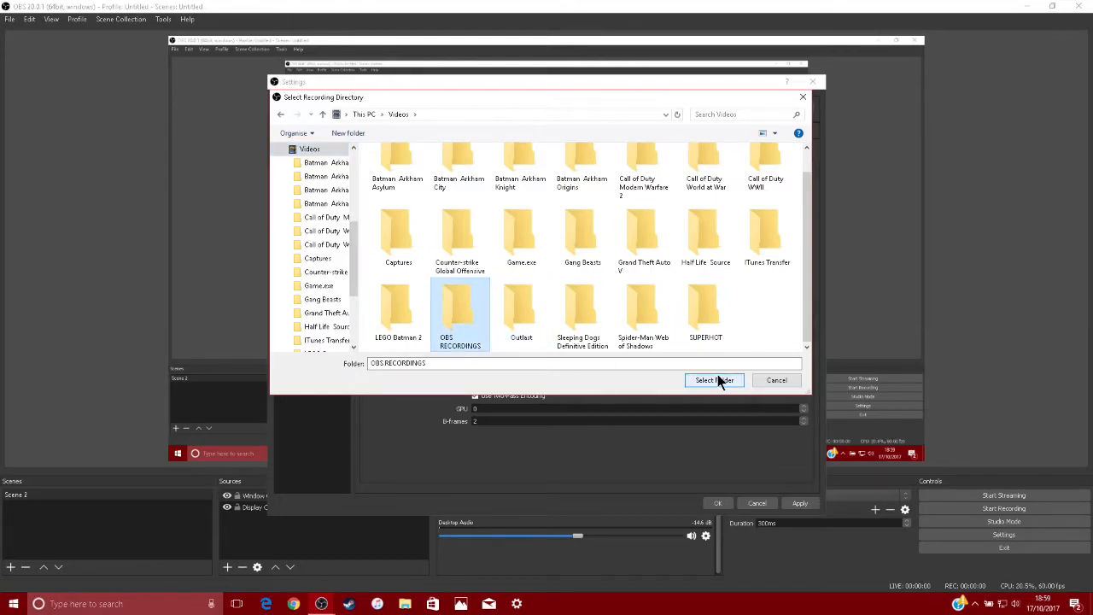
{"action": "left_click", "coordinate": [717, 379]}
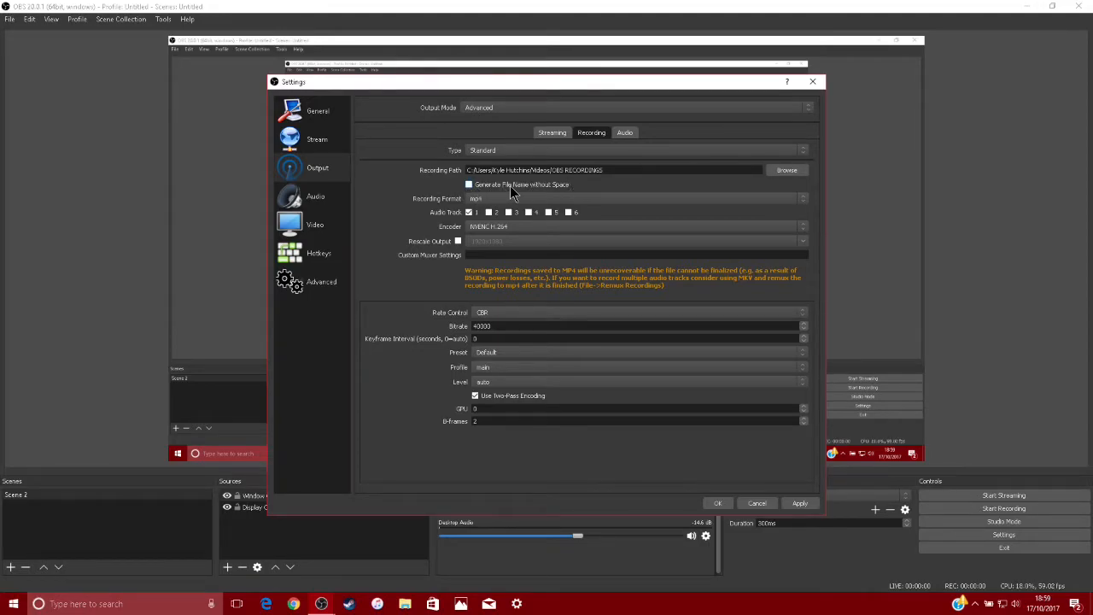
Try the flv recording format and set the format back to mp4
{"action": "left_click", "coordinate": [495, 201]}
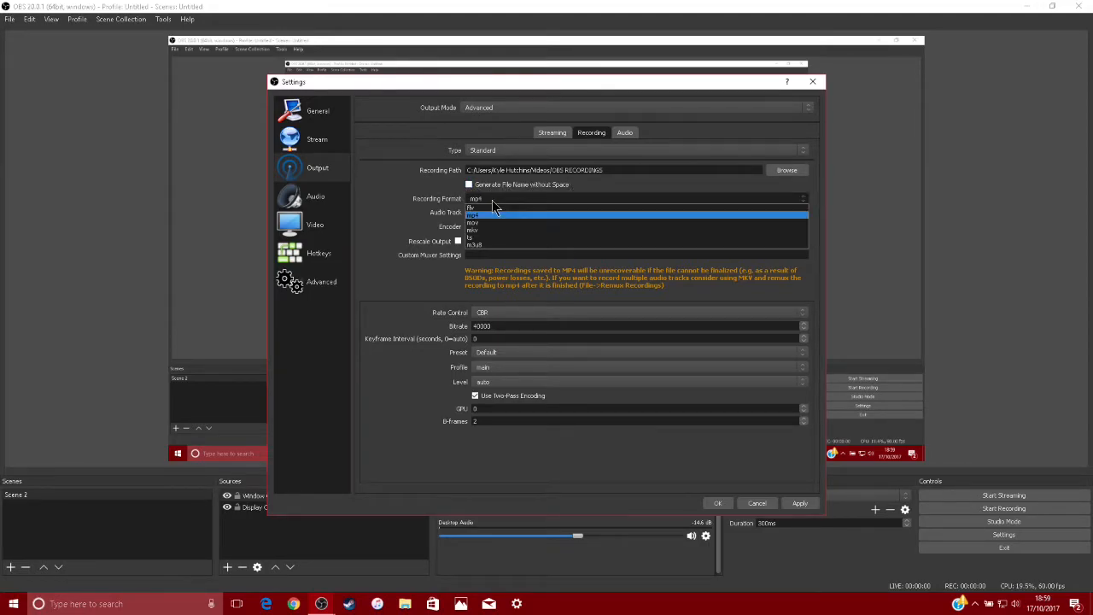
{"action": "left_click", "coordinate": [493, 208]}
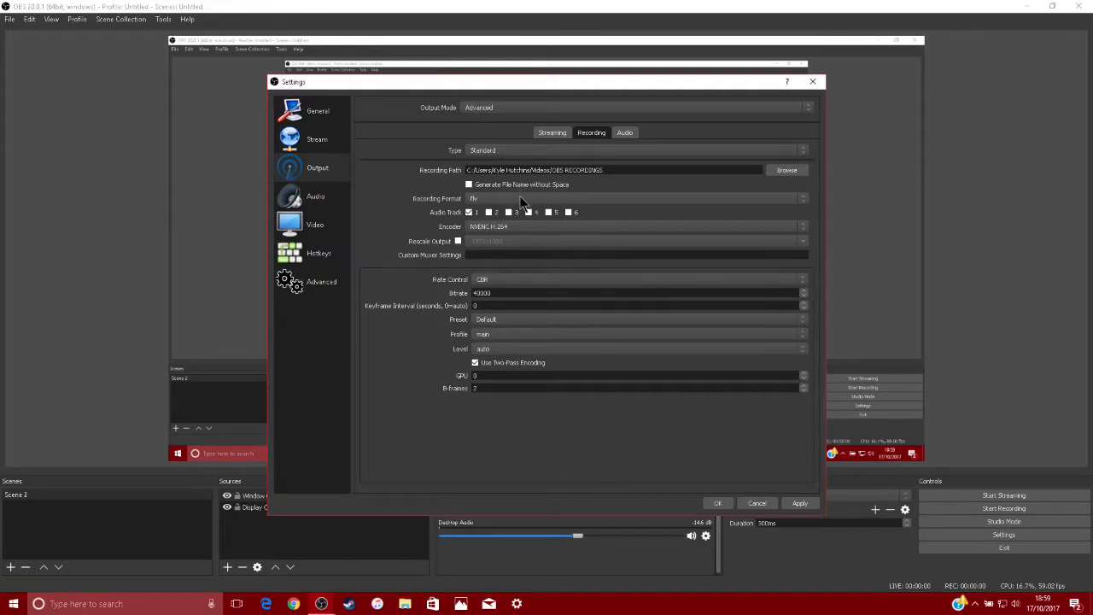
{"action": "left_click", "coordinate": [520, 203]}
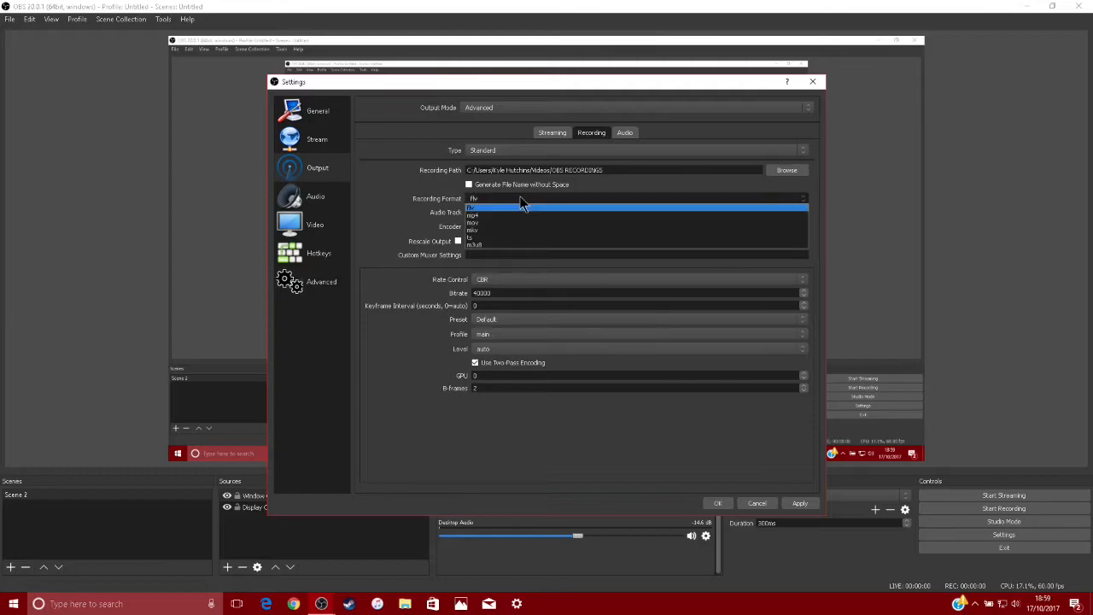
{"action": "left_click", "coordinate": [511, 214]}
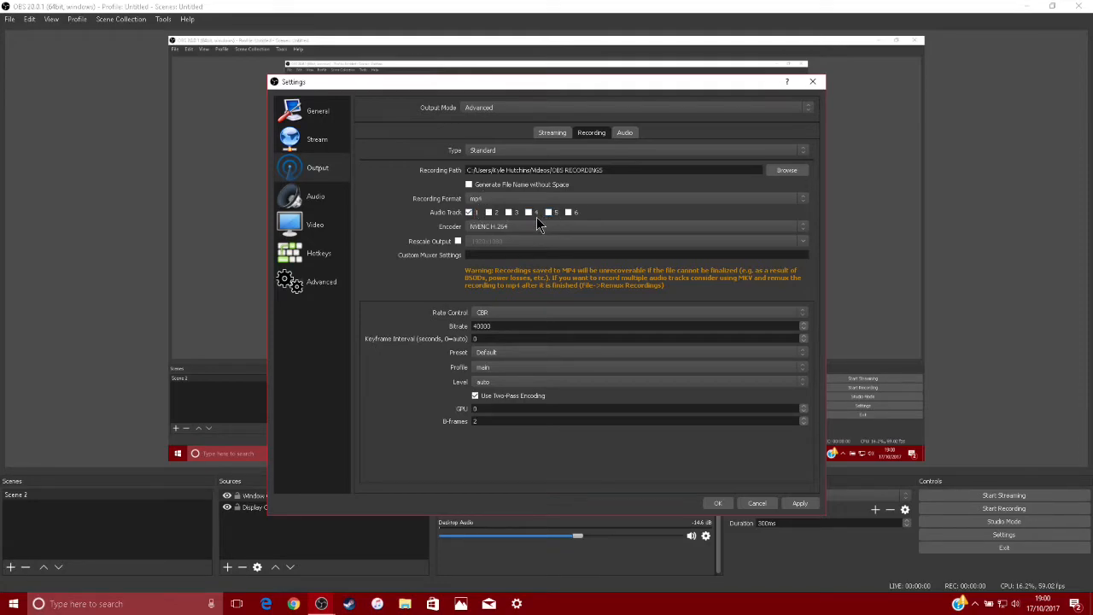
Try the stream encoder for recording and set the encoder back to NVENC H.264
{"action": "left_click", "coordinate": [721, 227]}
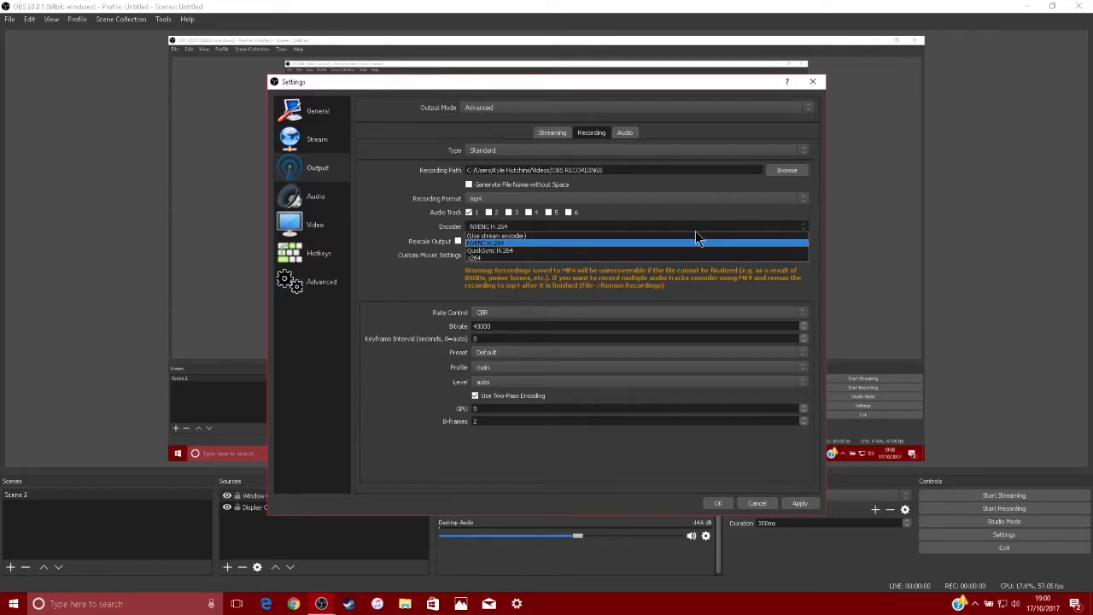
{"action": "left_click", "coordinate": [659, 244]}
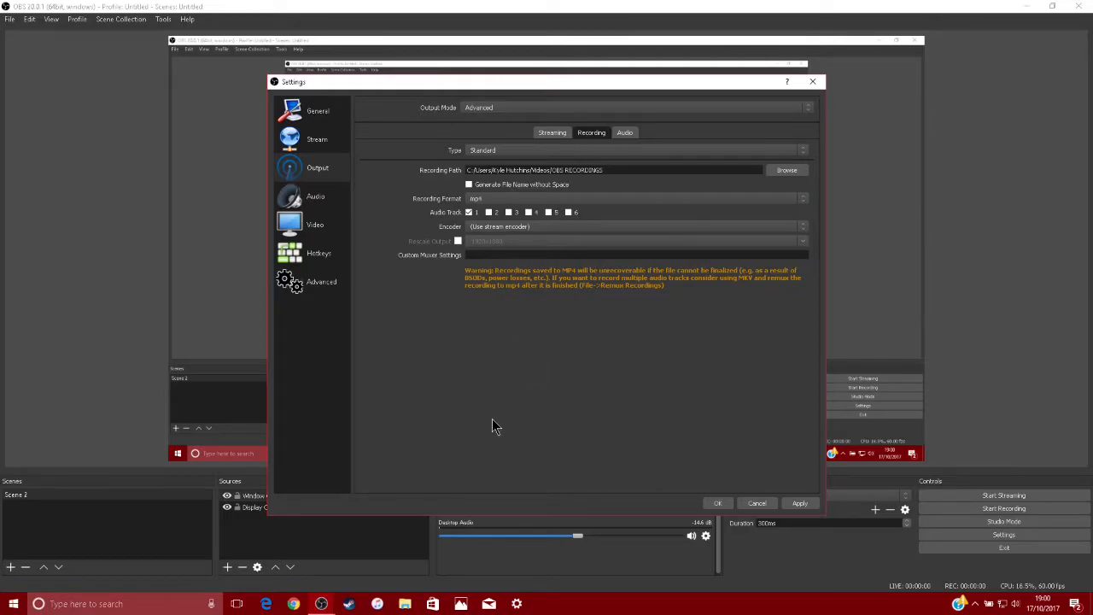
{"action": "left_click", "coordinate": [554, 226]}
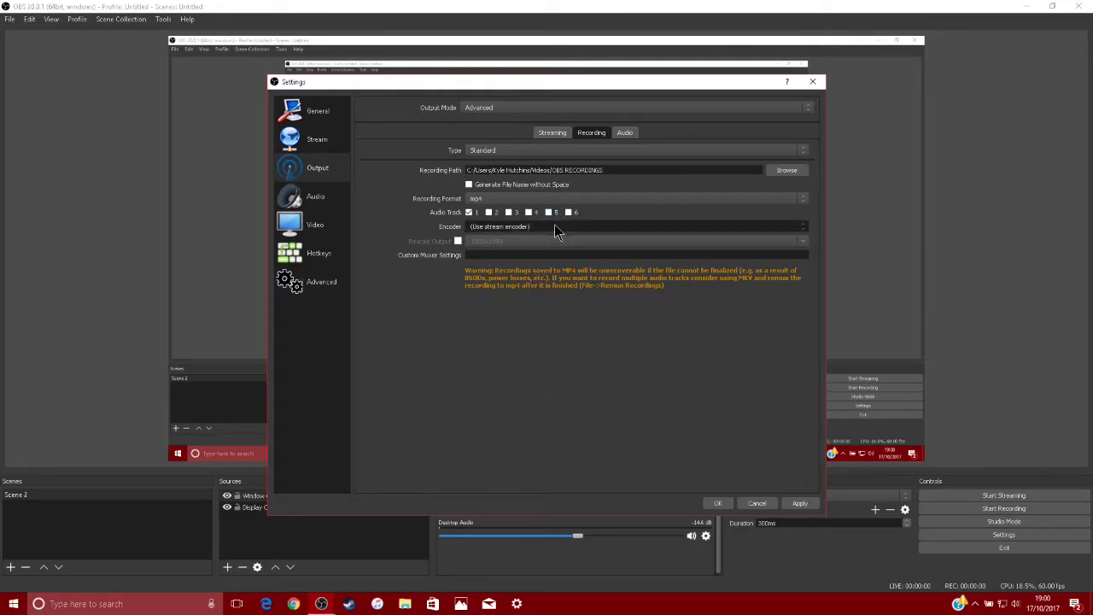
{"action": "left_click", "coordinate": [536, 242]}
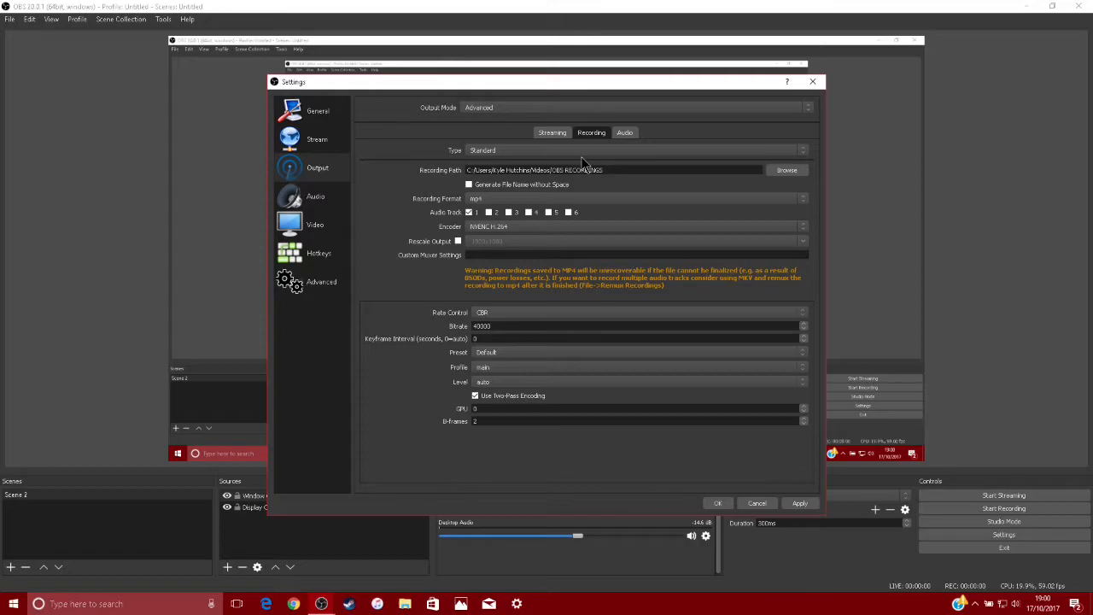
Switch the recording encoder to x264 to examine its bitrate setting, and return the encoder to NVENC H.264
{"action": "left_click", "coordinate": [639, 228]}
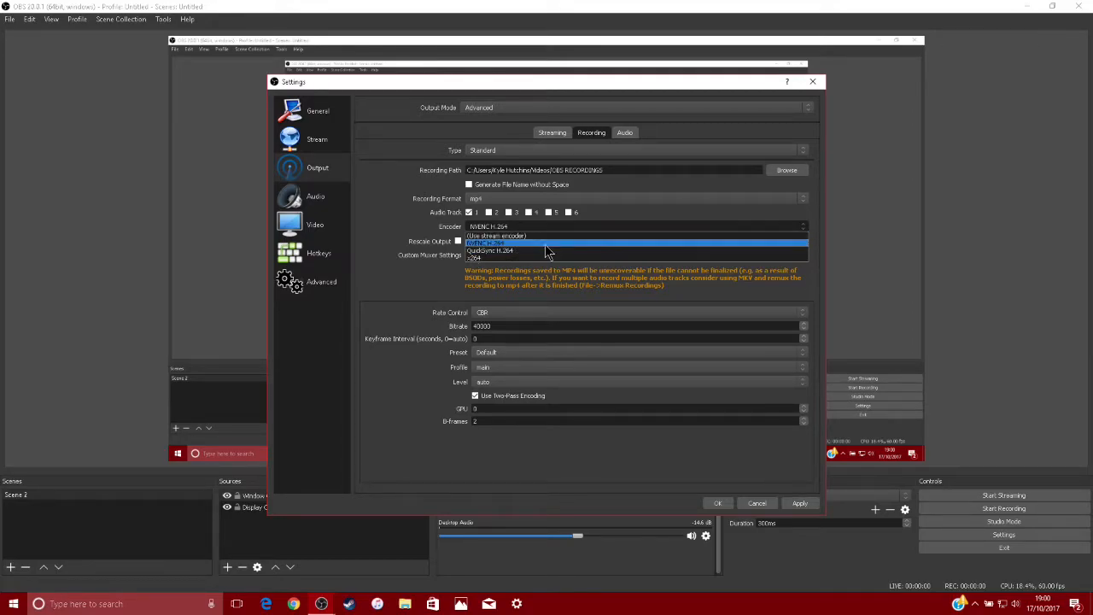
{"action": "left_click", "coordinate": [536, 260]}
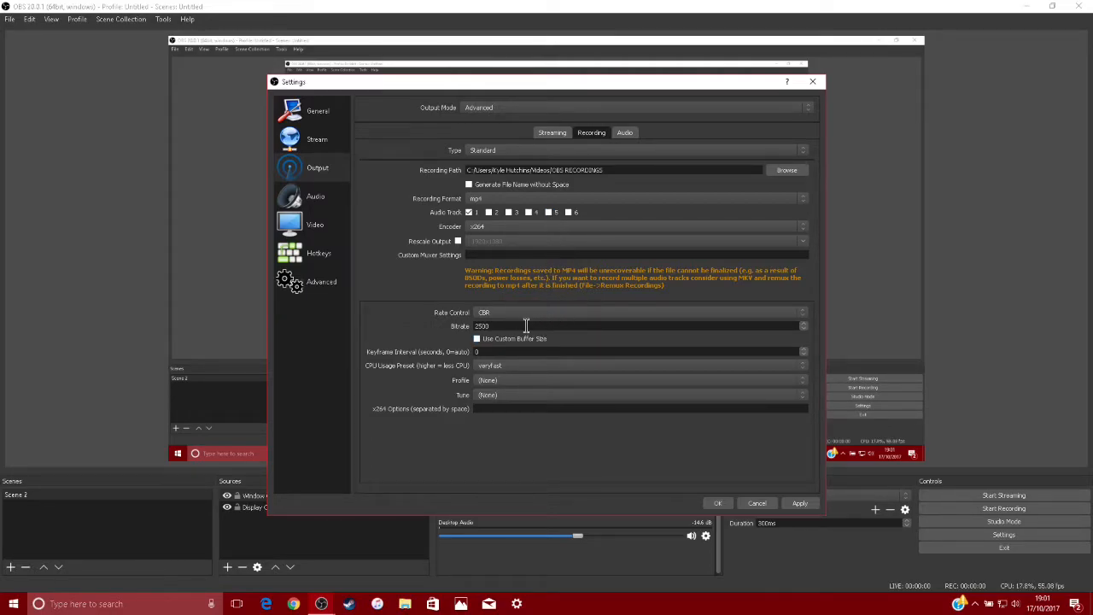
{"action": "left_click_drag", "start_coordinate": [529, 325], "coordinate": [458, 333]}
{"action": "left_click", "coordinate": [551, 227]}
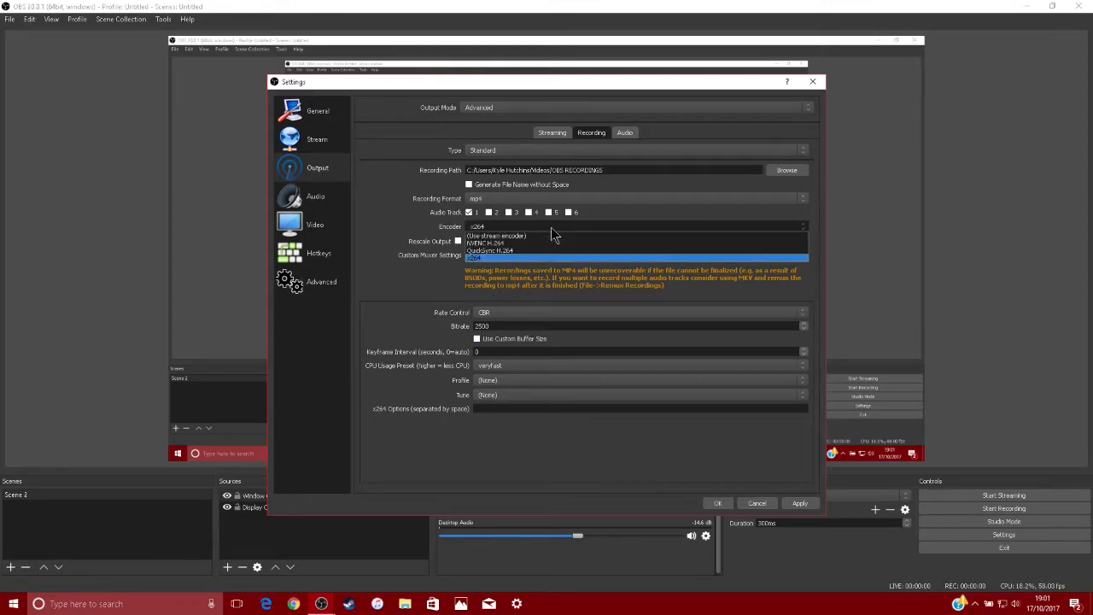
{"action": "left_click", "coordinate": [533, 251]}
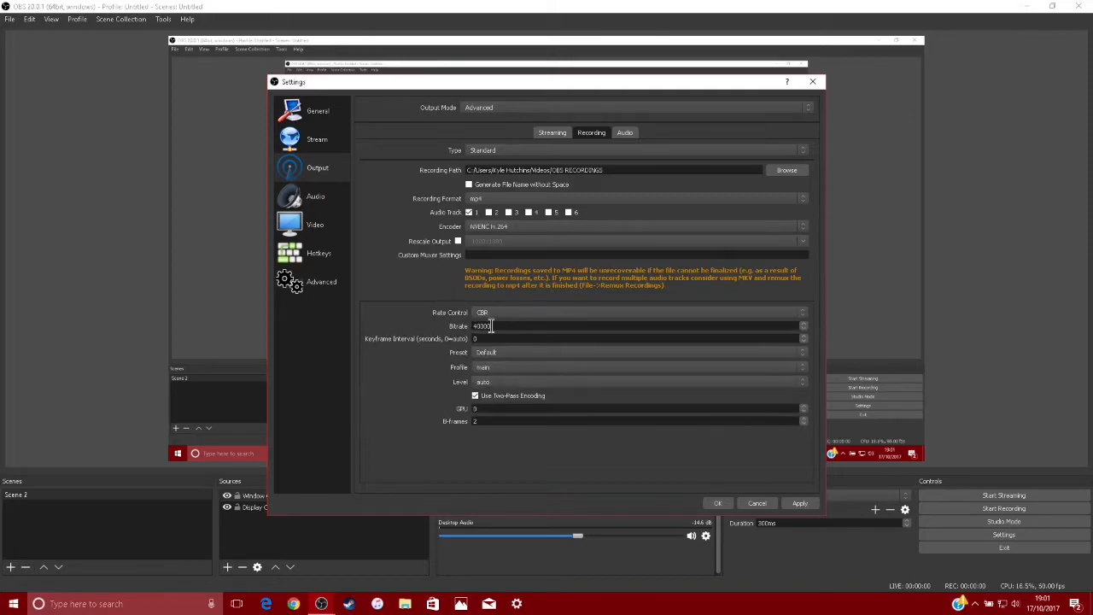
{"action": "left_click", "coordinate": [509, 226]}
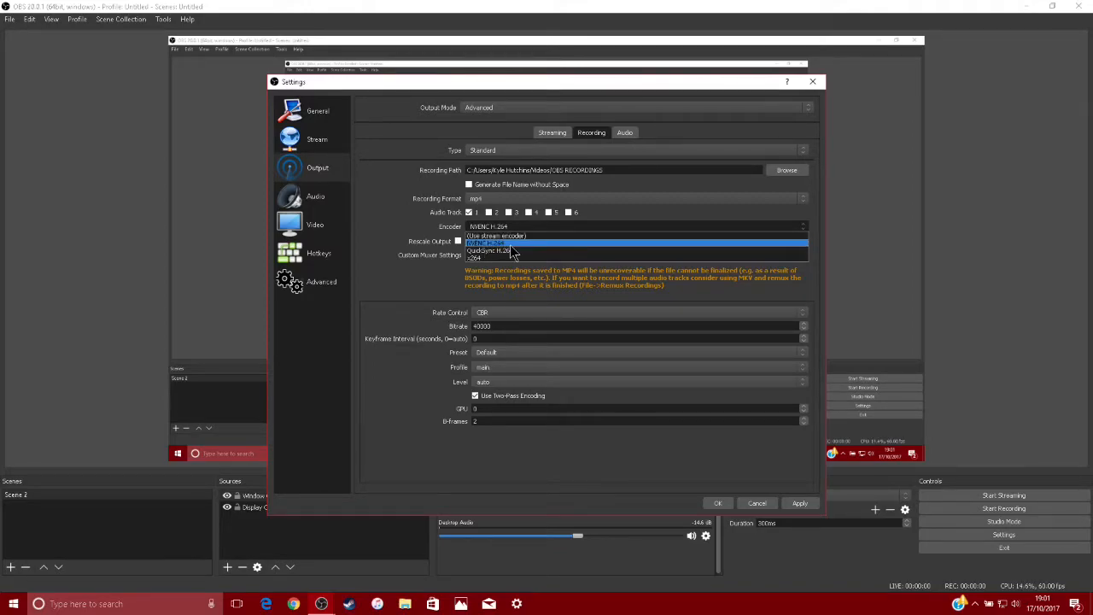
{"action": "left_click", "coordinate": [511, 247]}
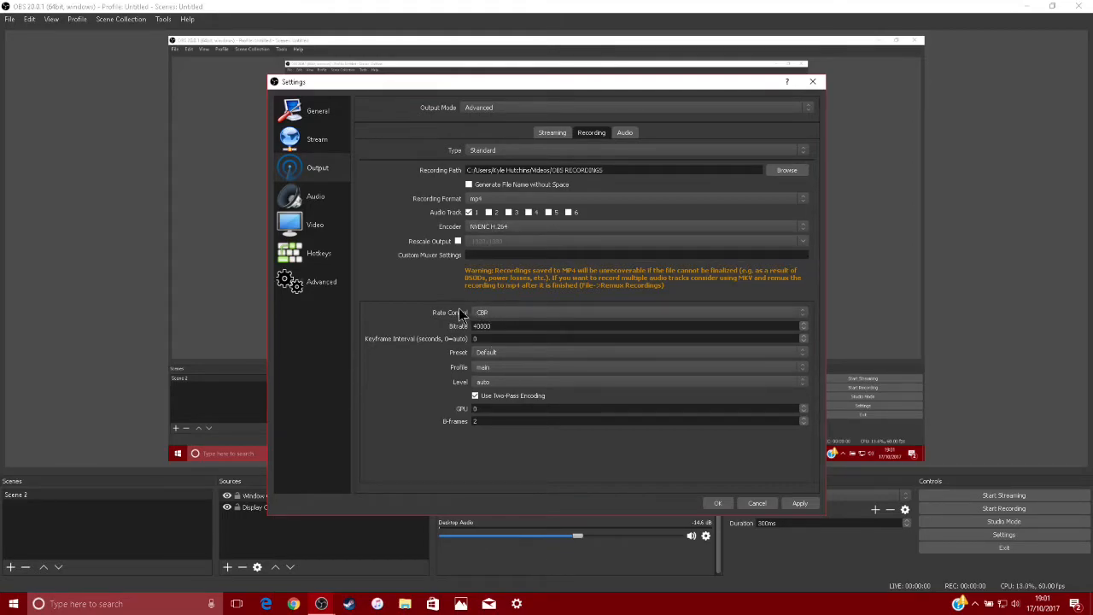
Check the recording bitrate and rate control options, and open the output audio track settings
{"action": "left_click", "coordinate": [501, 328]}
{"action": "left_click", "coordinate": [510, 313]}
{"action": "left_click", "coordinate": [510, 311]}
{"action": "left_click", "coordinate": [624, 134]}
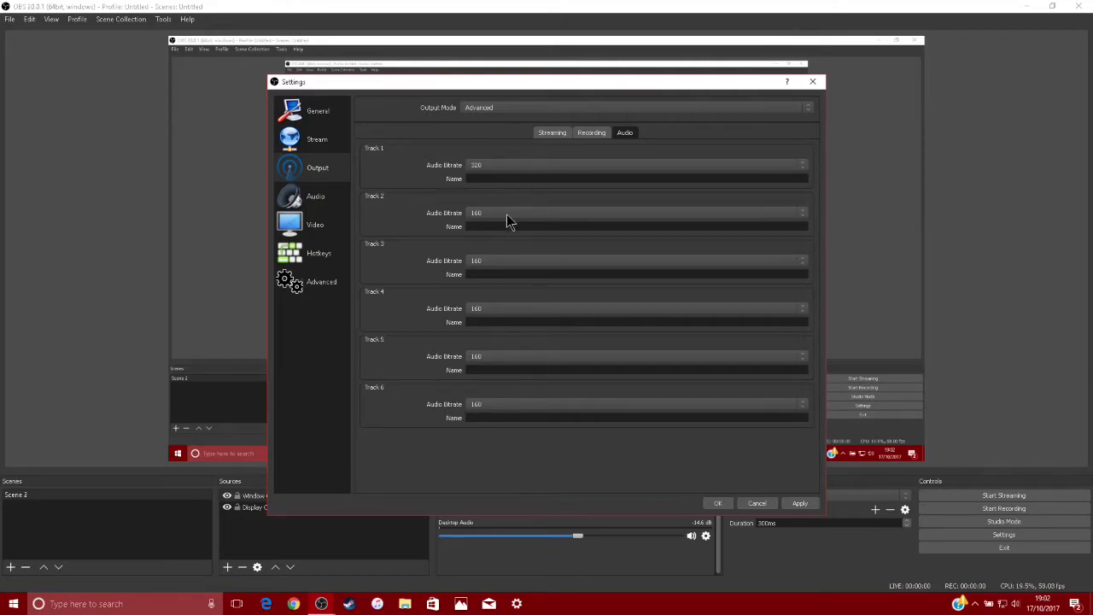
Choose 320 as the audio bitrate for Track 1, and review the recording and streaming output settings
{"action": "left_click", "coordinate": [481, 167]}
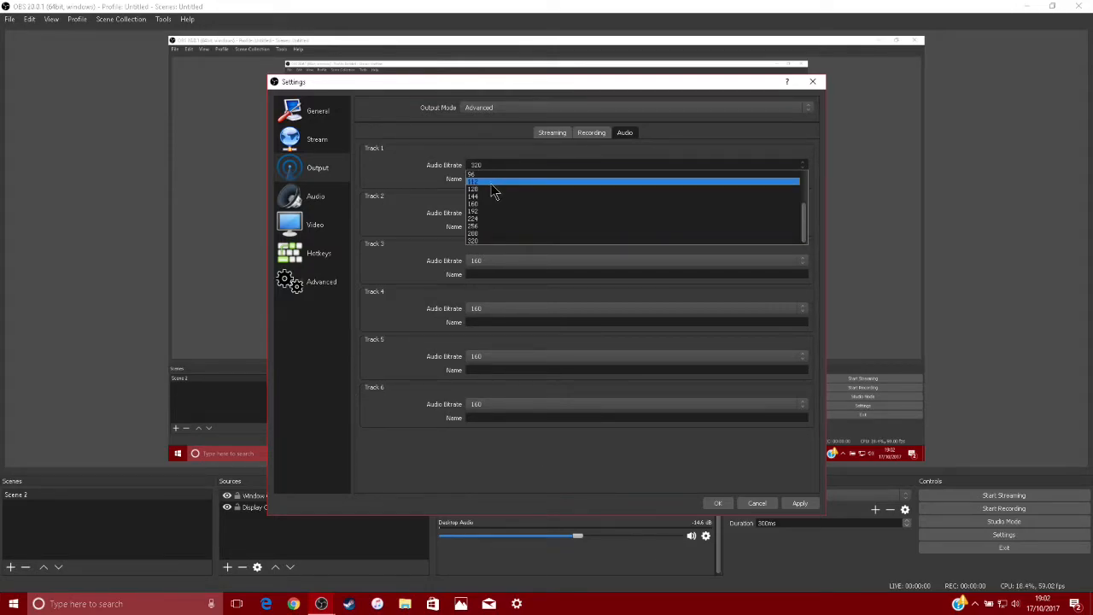
{"action": "left_click", "coordinate": [484, 240]}
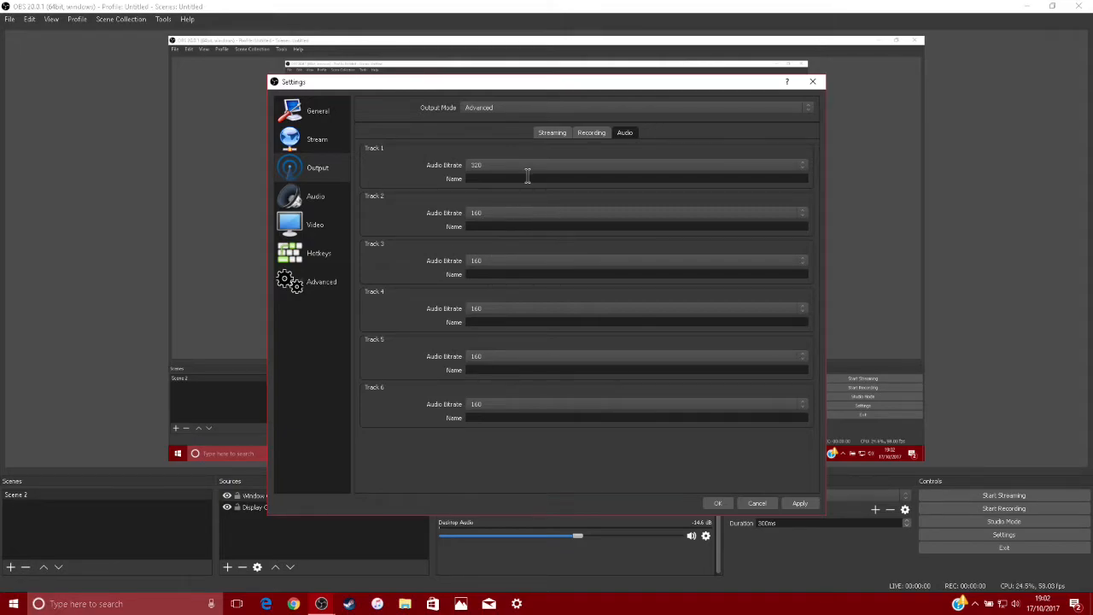
{"action": "left_click", "coordinate": [598, 165]}
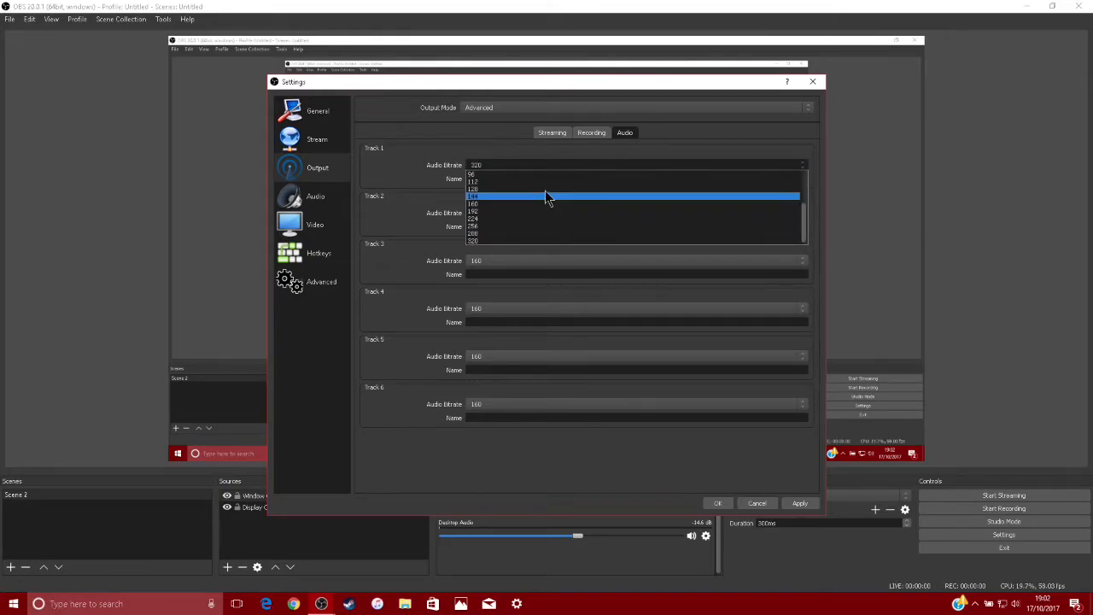
{"action": "left_click", "coordinate": [514, 240]}
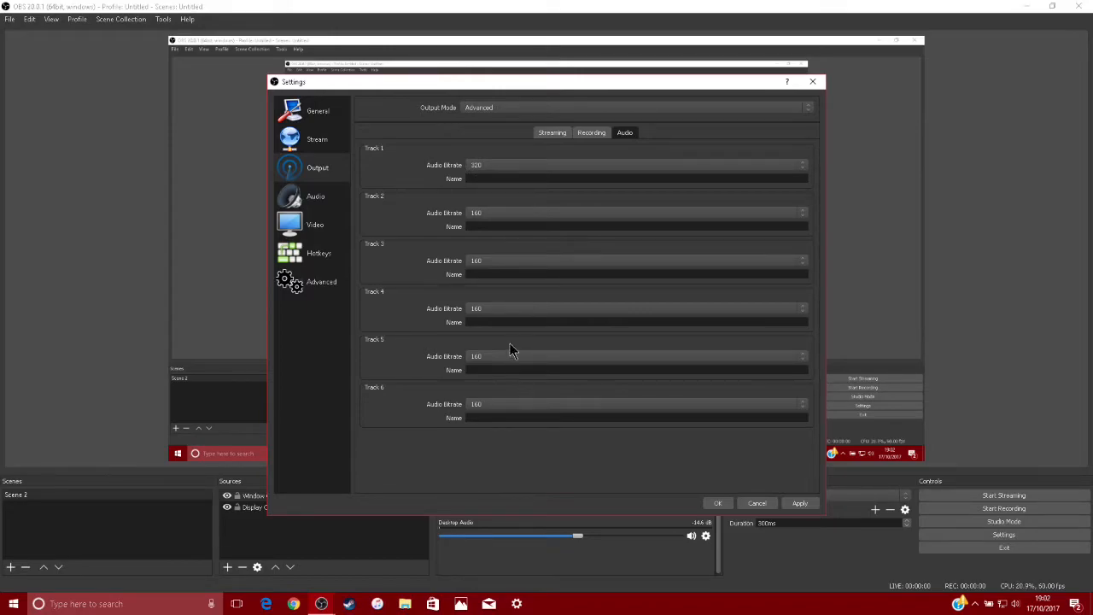
{"action": "left_click", "coordinate": [576, 135]}
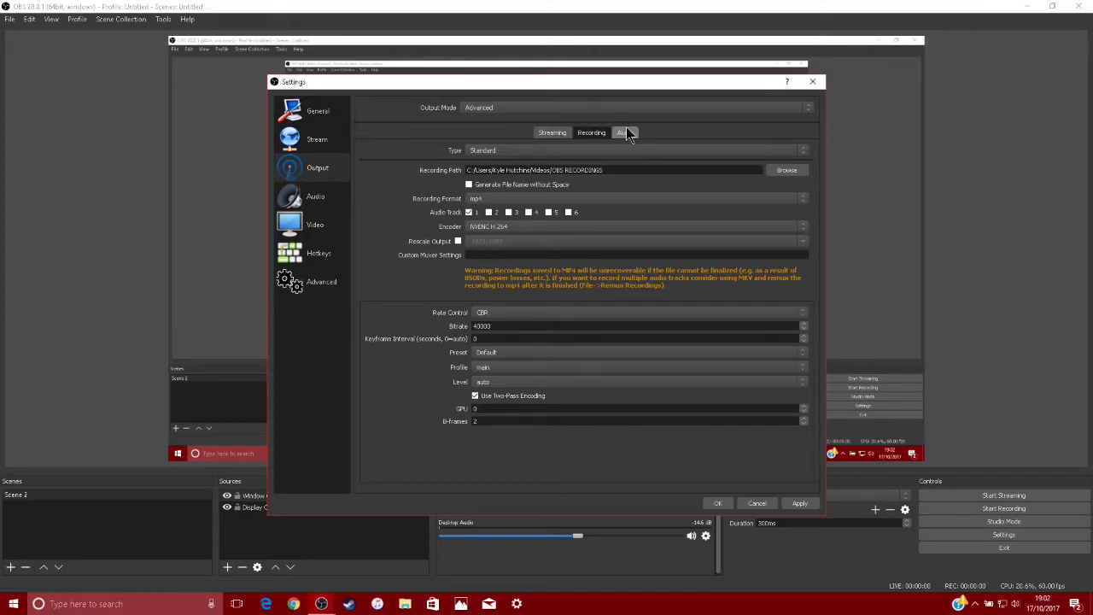
{"action": "left_click", "coordinate": [555, 133]}
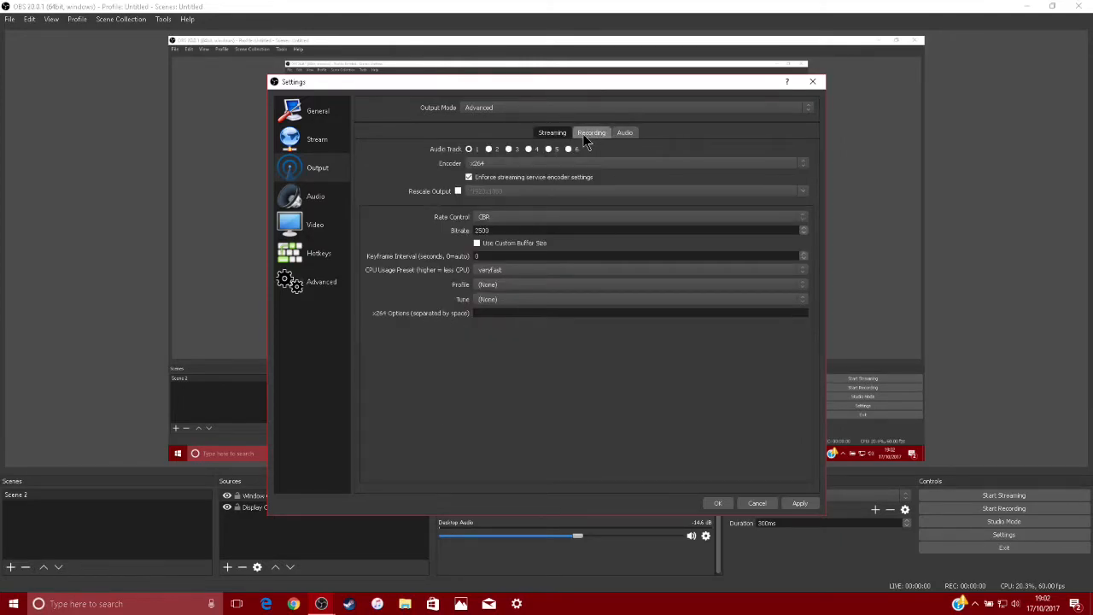
Open the audio settings and check the available sample rate options
{"action": "left_click", "coordinate": [328, 198]}
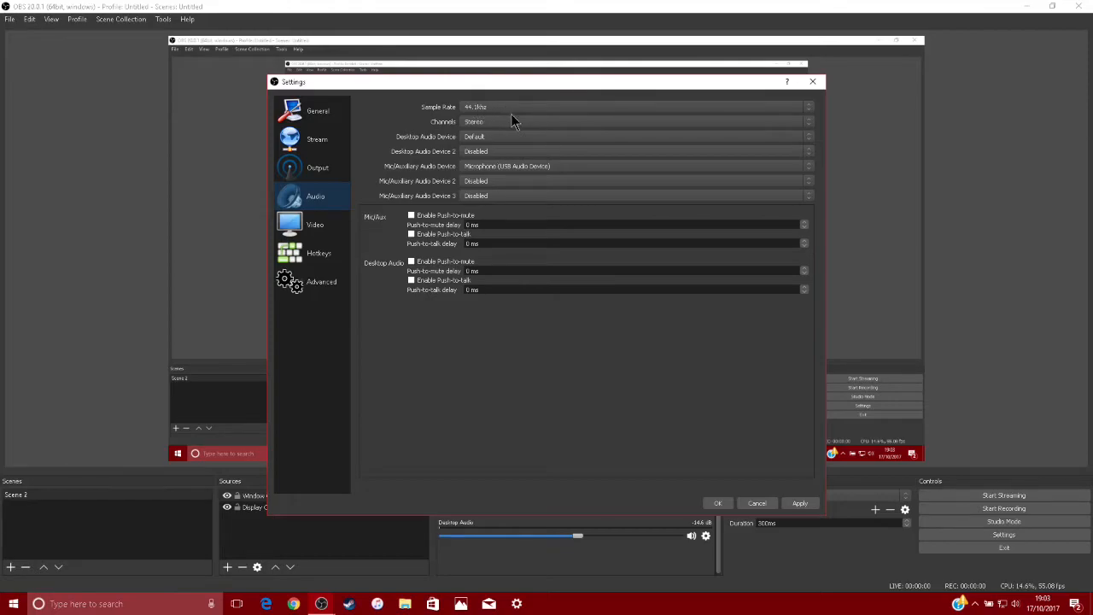
{"action": "left_click", "coordinate": [621, 107]}
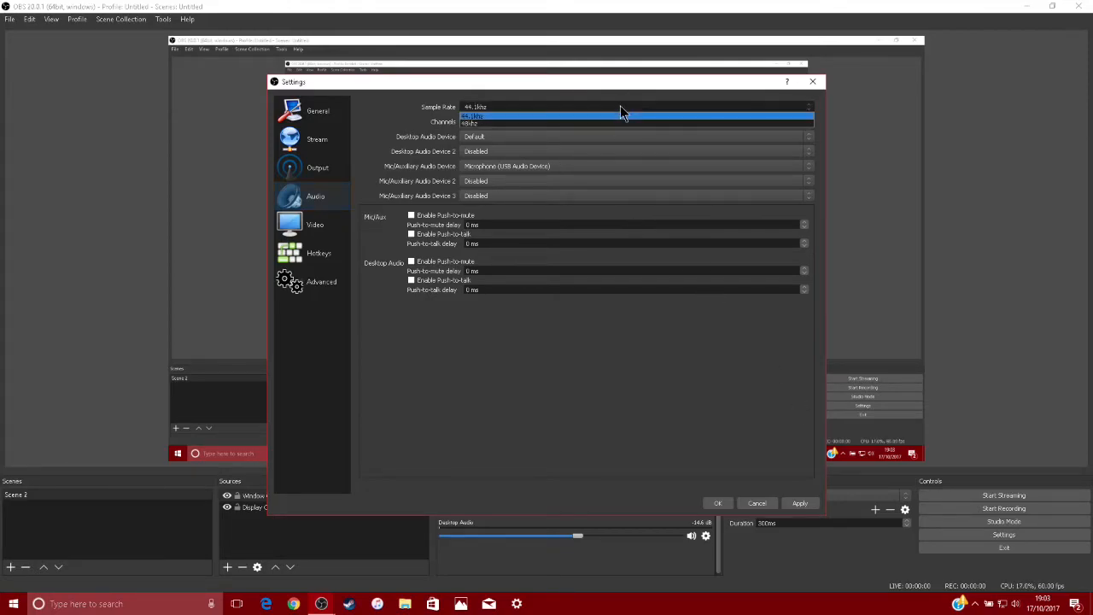
{"action": "left_click", "coordinate": [620, 106]}
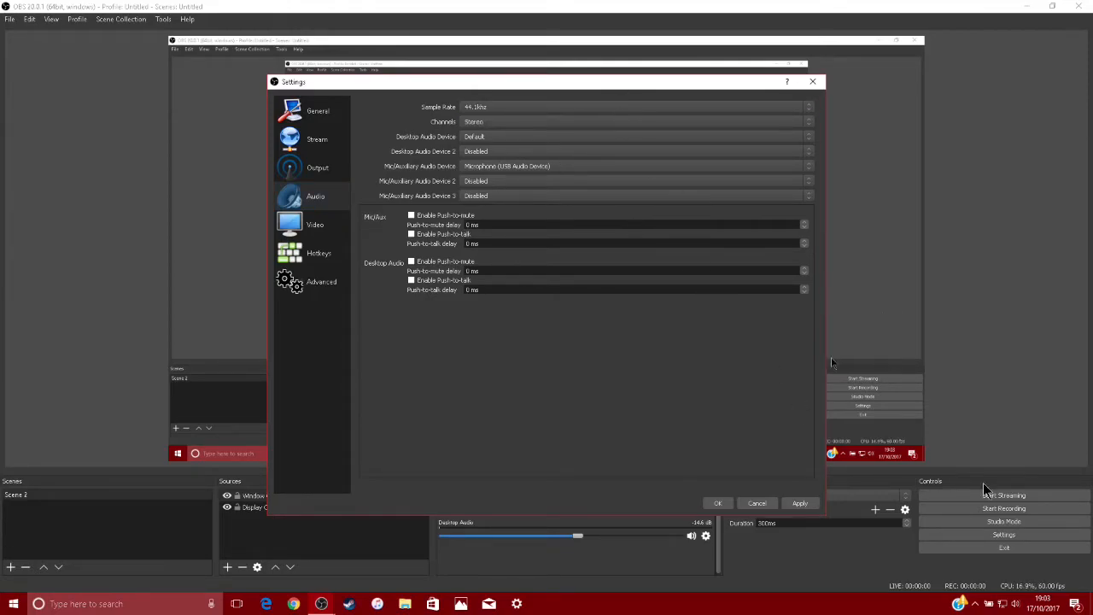
Switch to the Windows Sound dialog to check which recording device is the default, and close it
{"action": "right_click", "coordinate": [1018, 603]}
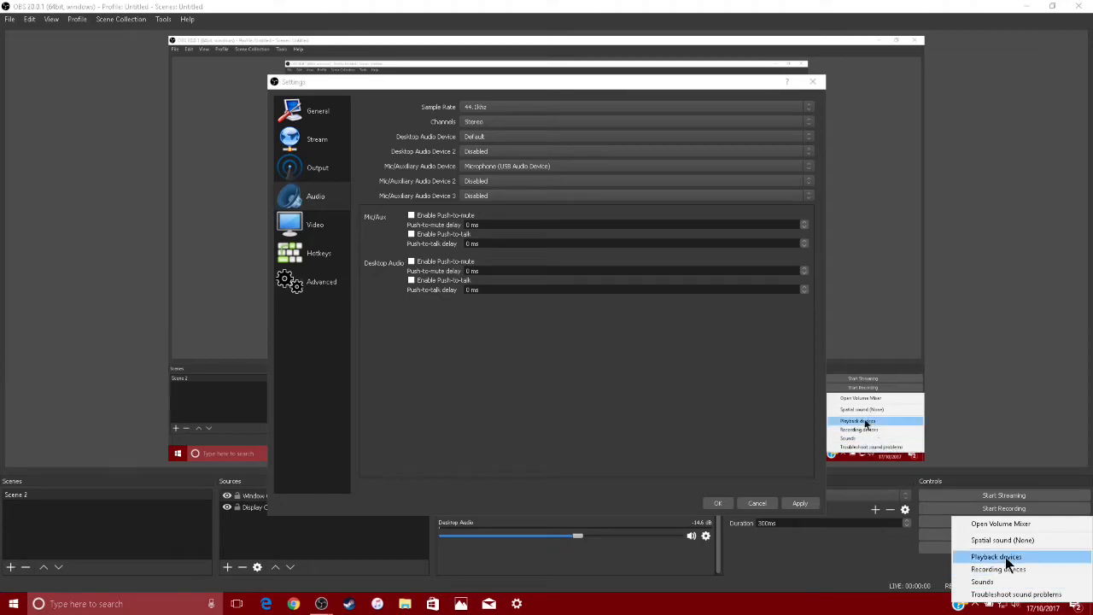
{"action": "left_click", "coordinate": [1009, 574]}
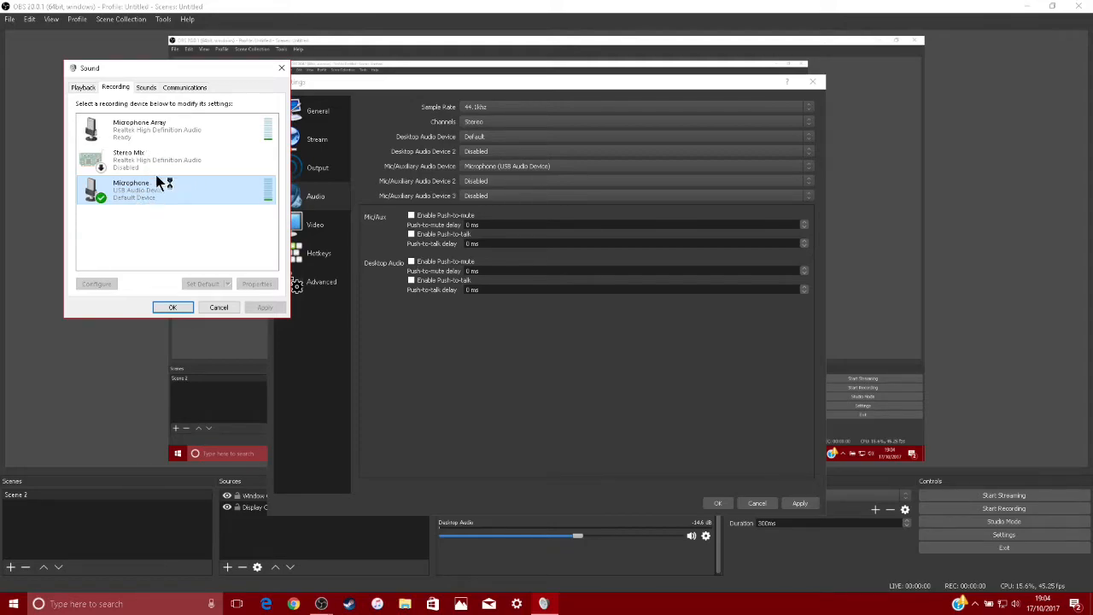
{"action": "left_click", "coordinate": [282, 69]}
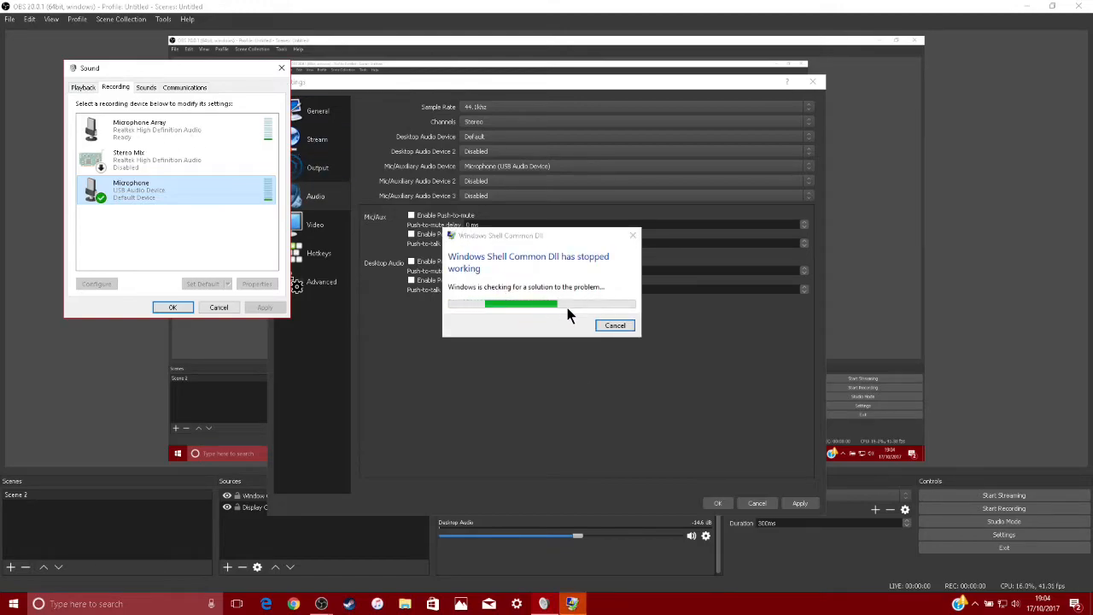
{"action": "left_click", "coordinate": [639, 239]}
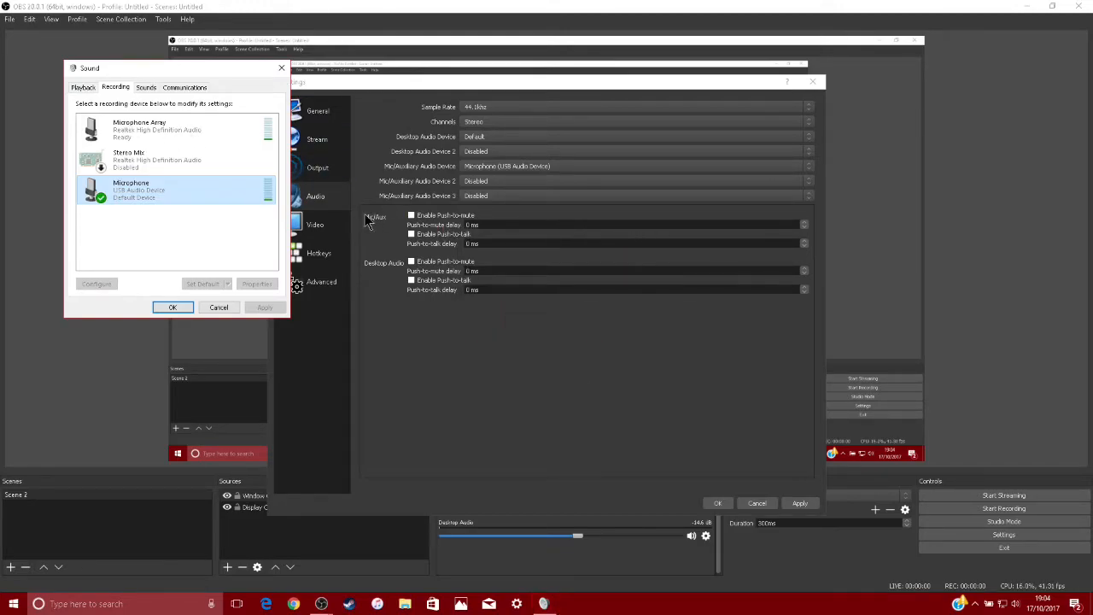
{"action": "left_click", "coordinate": [172, 309]}
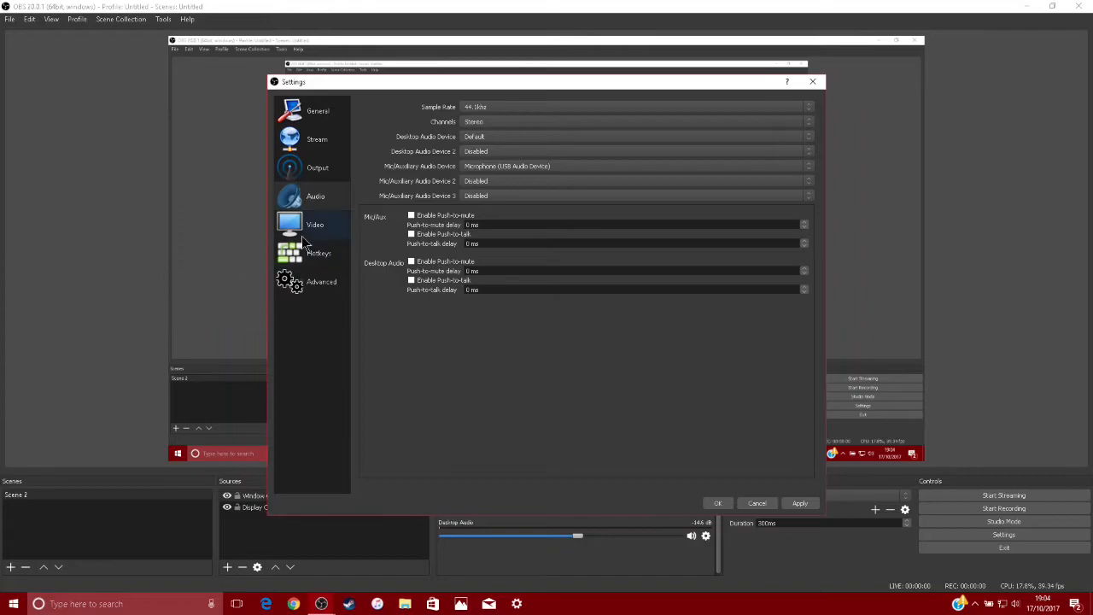
Choose Default for Desktop Audio Device and Disabled for Desktop Audio Device 2
{"action": "left_click", "coordinate": [484, 140]}
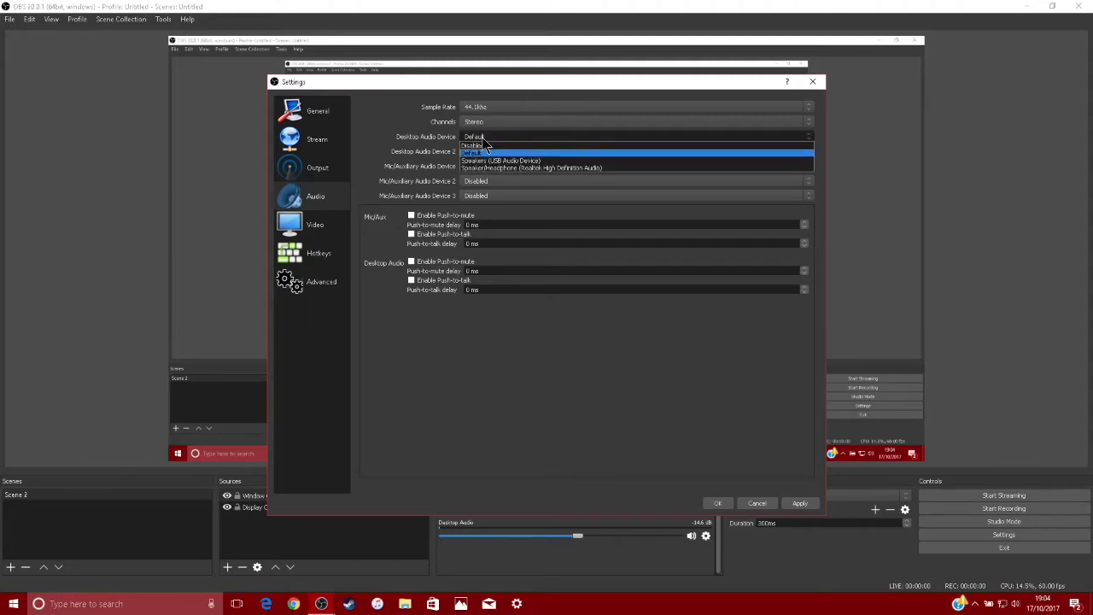
{"action": "left_click", "coordinate": [483, 139]}
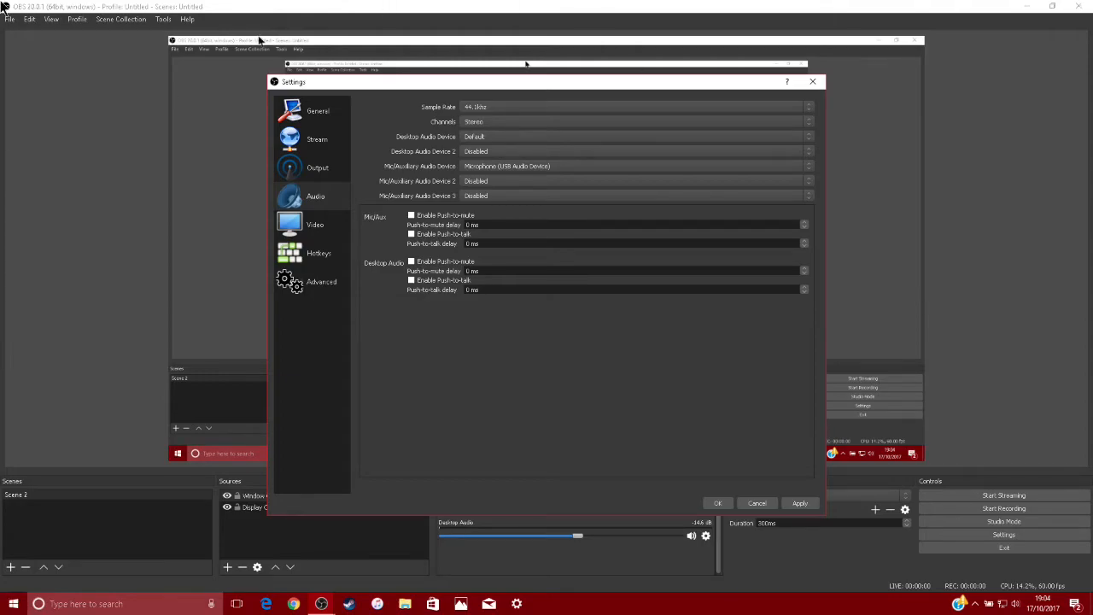
{"action": "left_click", "coordinate": [504, 137]}
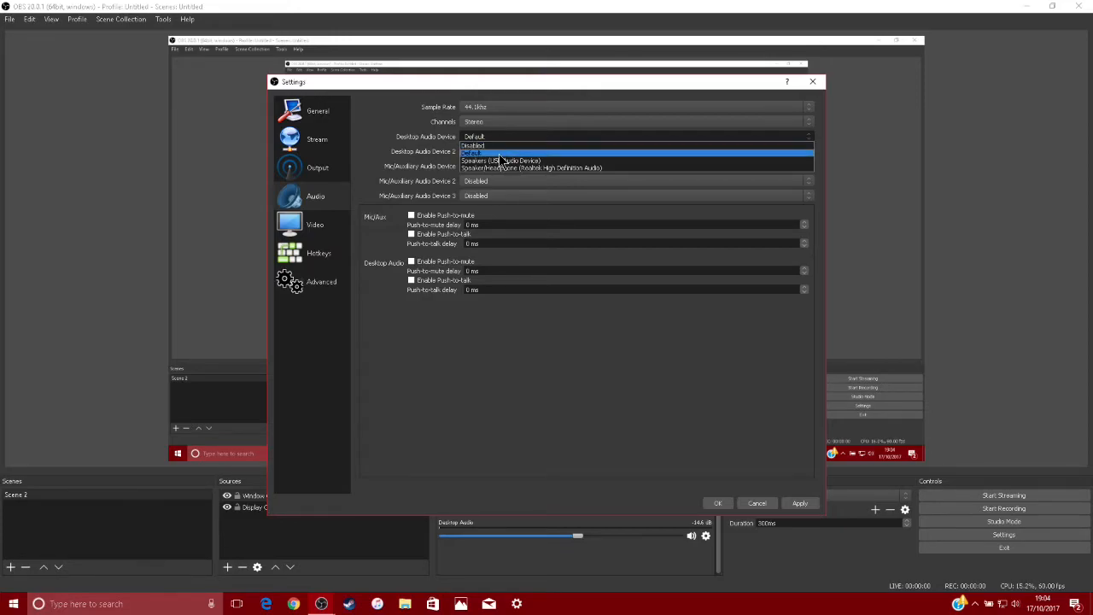
{"action": "left_click", "coordinate": [500, 154]}
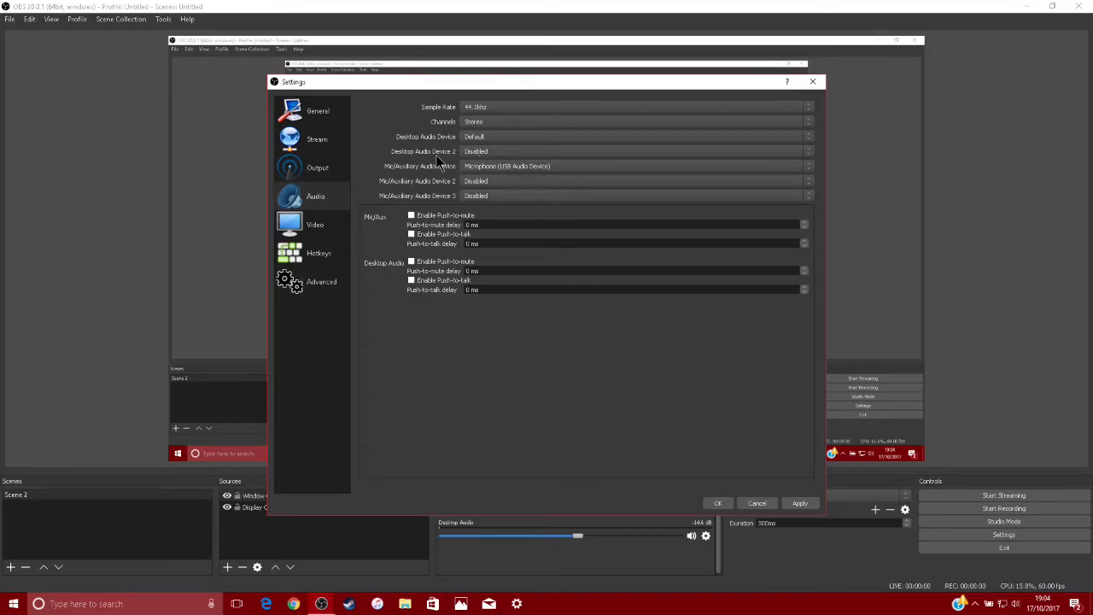
{"action": "left_click", "coordinate": [494, 154]}
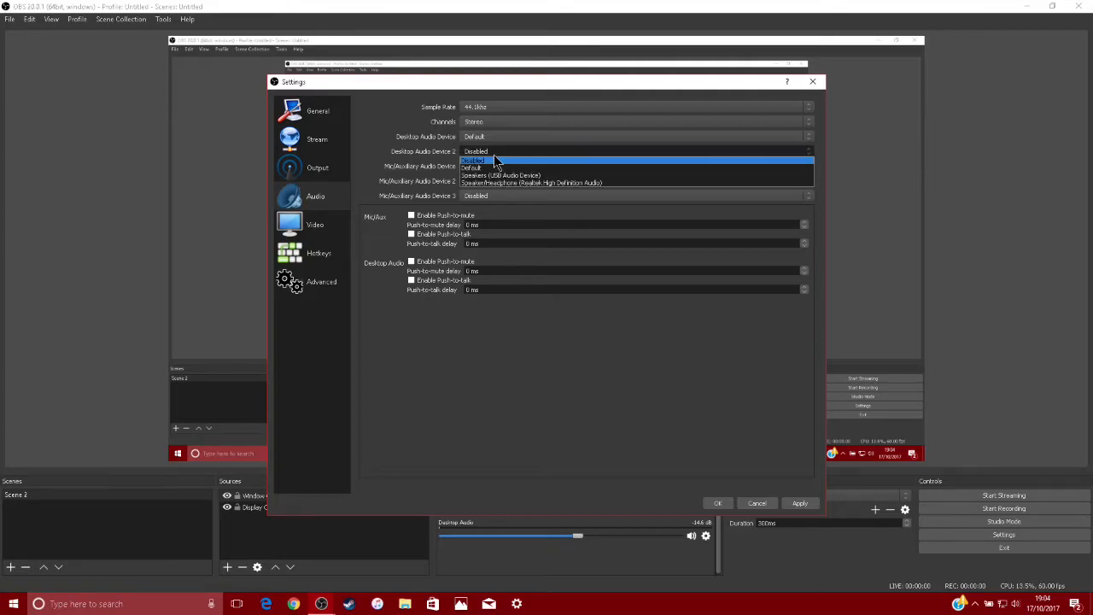
{"action": "left_click", "coordinate": [498, 160]}
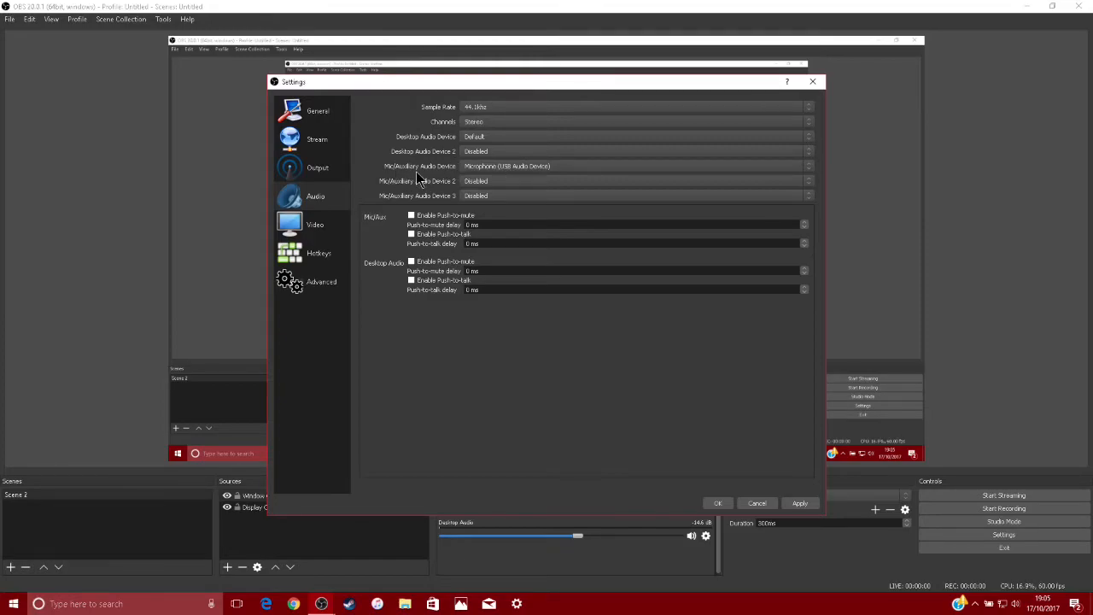
Choose Microphone (USB Audio Device) as the Mic/Auxiliary Audio Device, and check the choices for Mic/Auxiliary Audio Device 2
{"action": "left_click", "coordinate": [486, 169]}
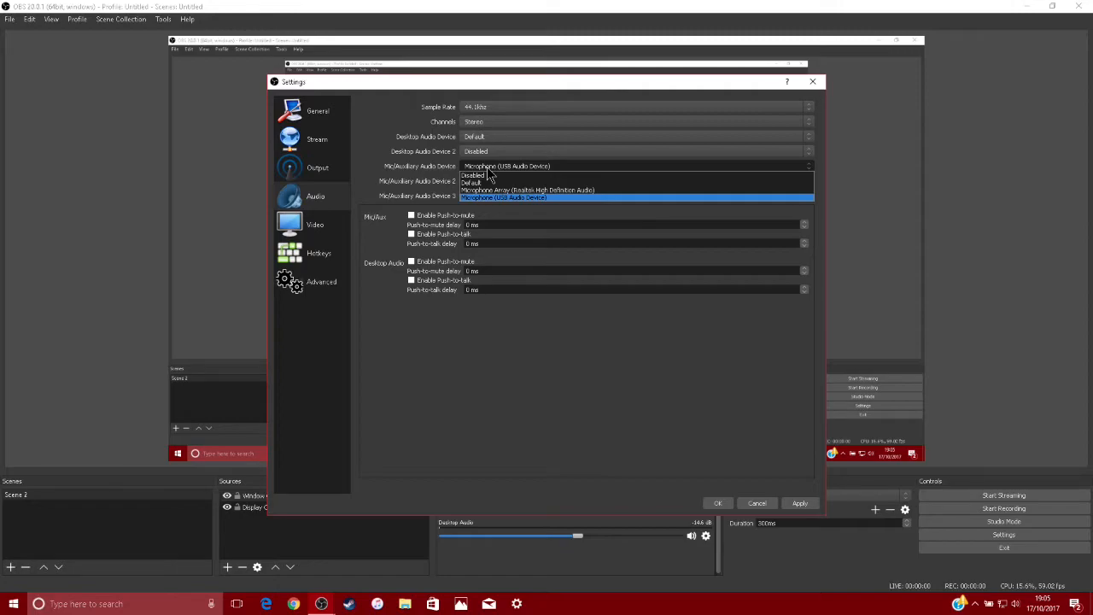
{"action": "left_click", "coordinate": [488, 170]}
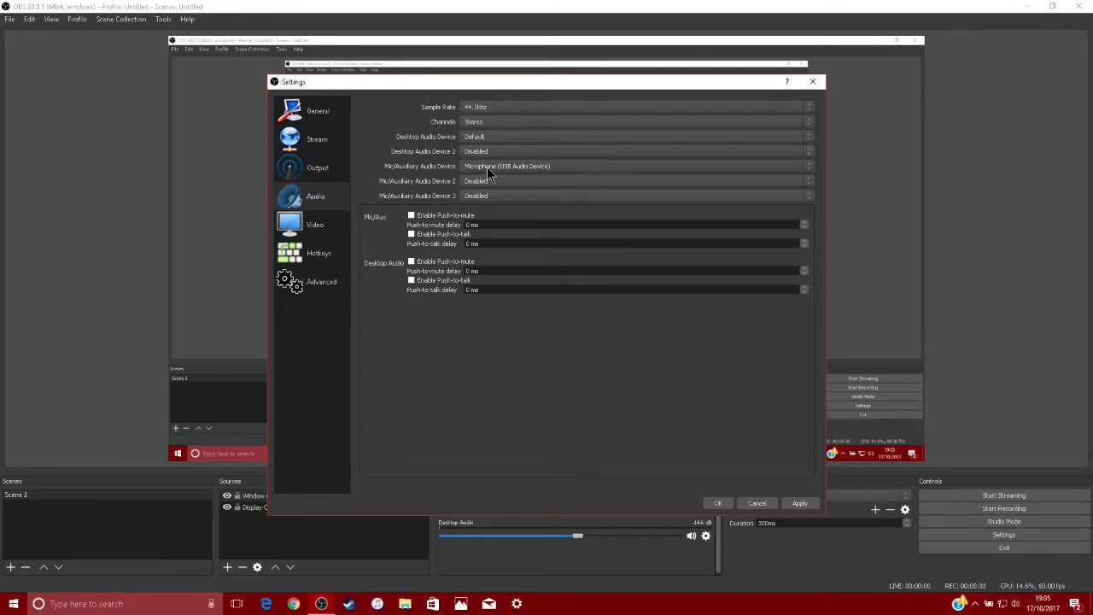
{"action": "left_click", "coordinate": [487, 169]}
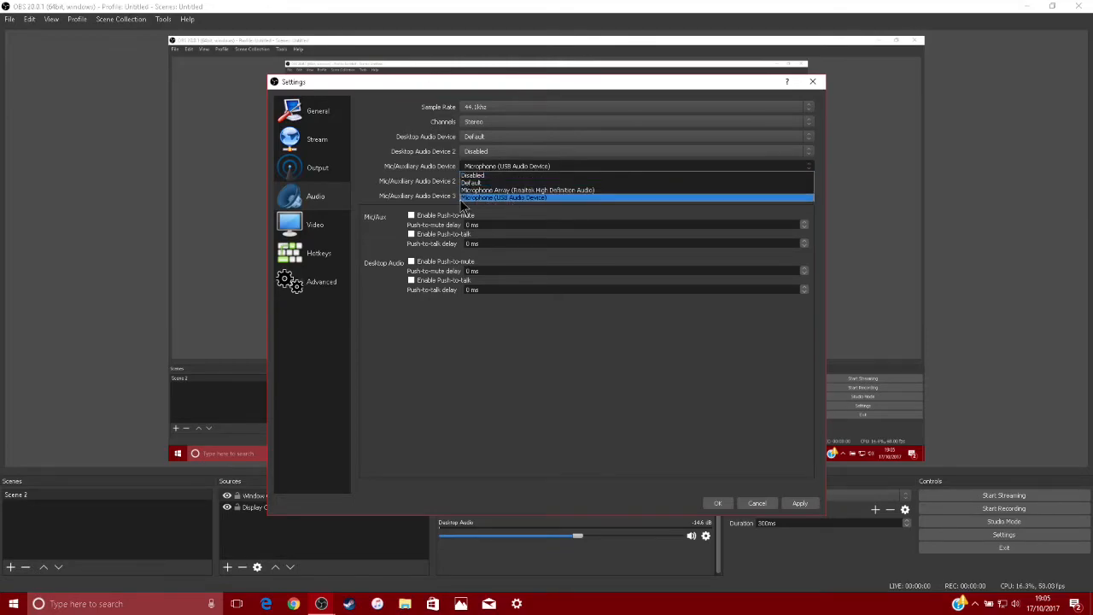
{"action": "left_click", "coordinate": [521, 199]}
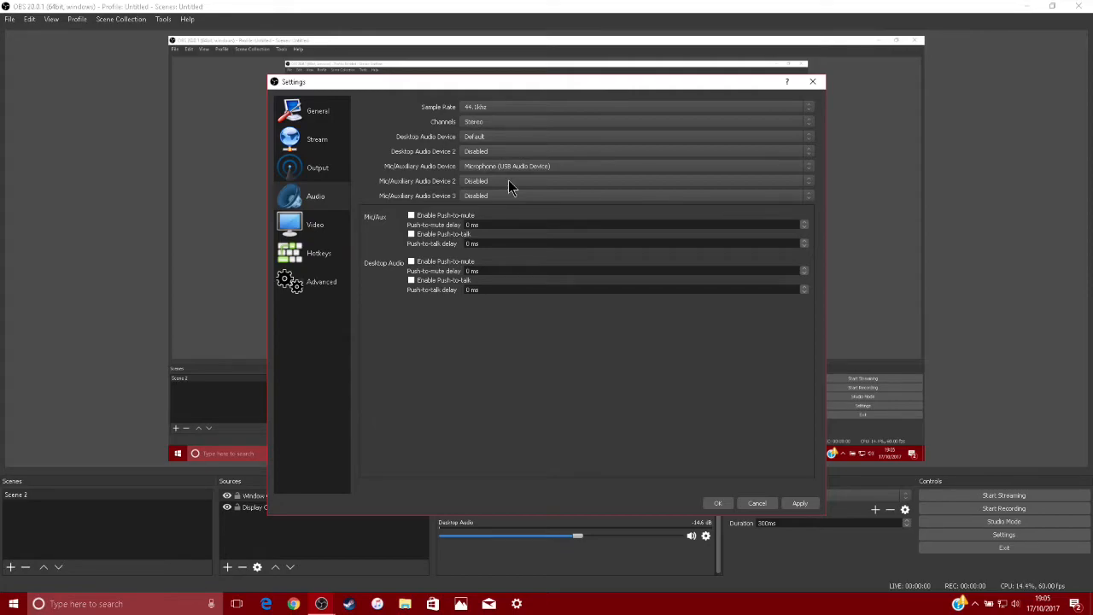
{"action": "left_click", "coordinate": [542, 183]}
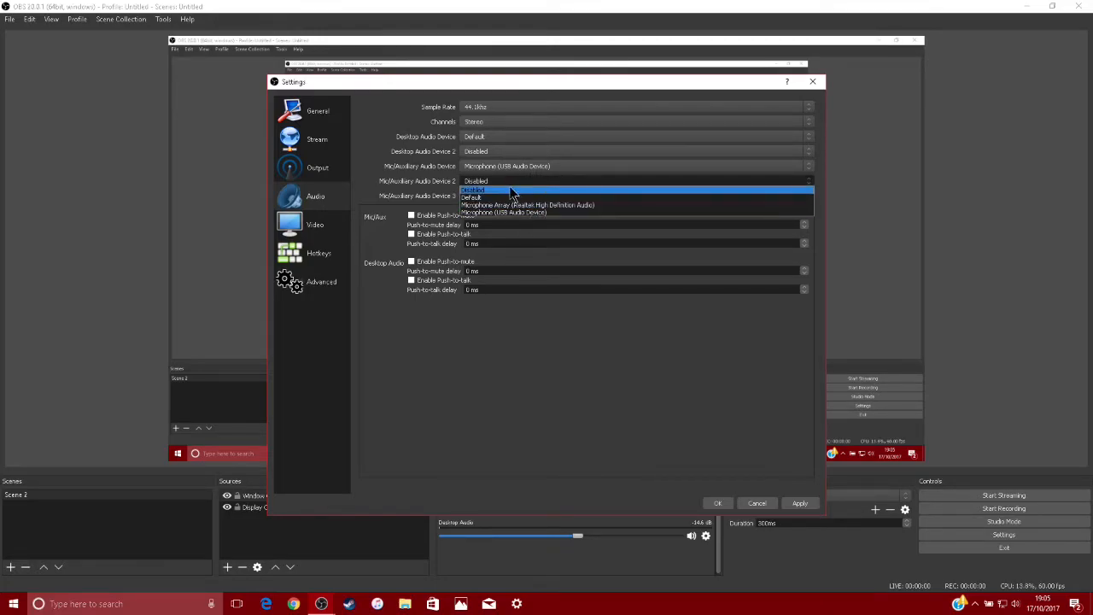
{"action": "key", "text": "Escape"}
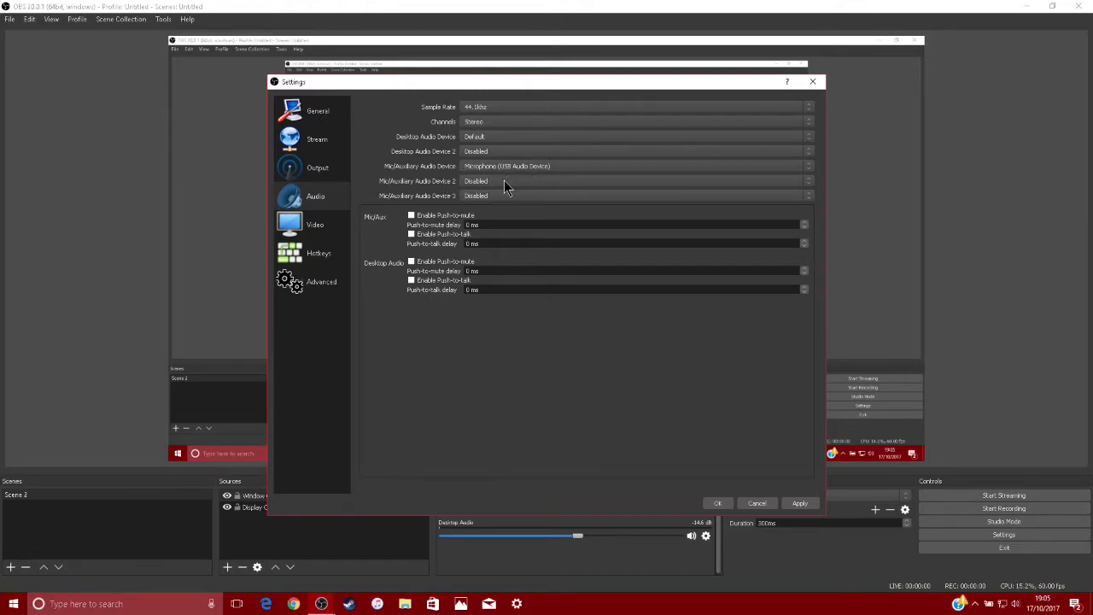
{"action": "left_click", "coordinate": [521, 168]}
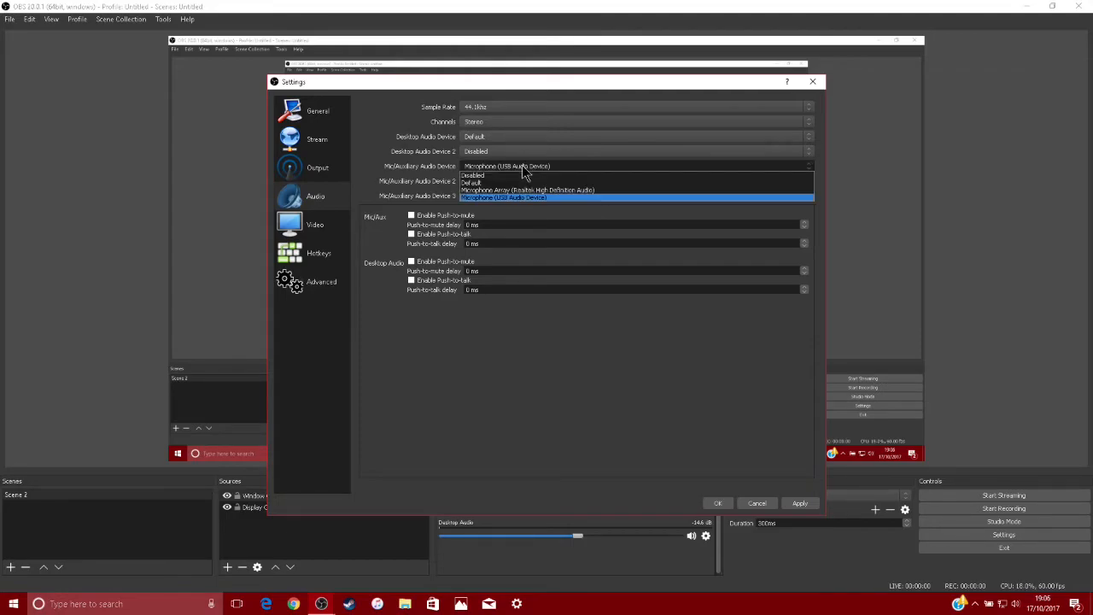
{"action": "left_click", "coordinate": [515, 197]}
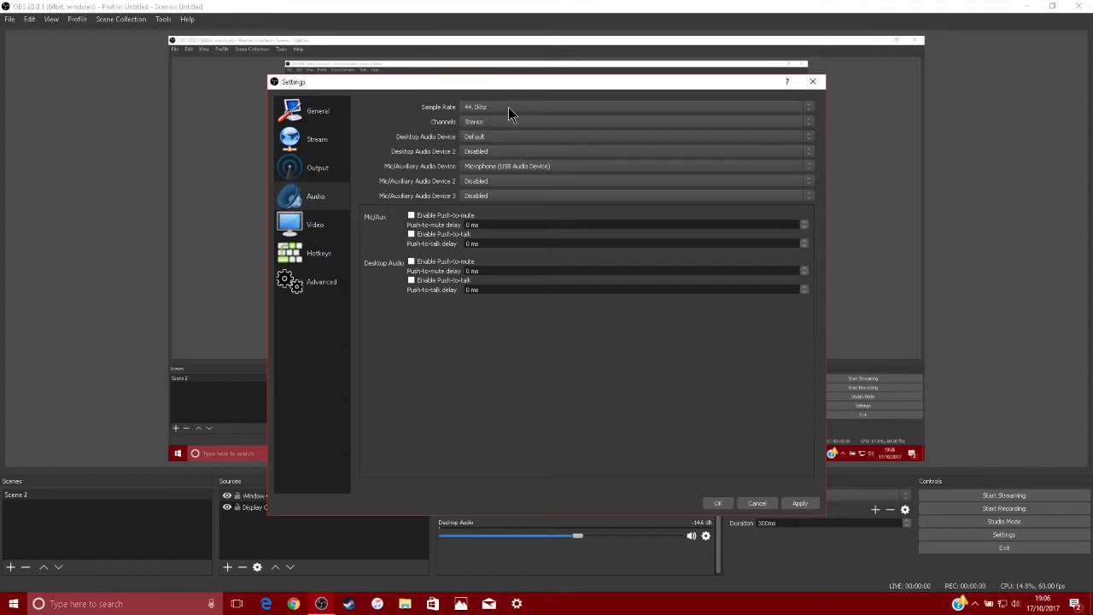
Recheck the audio sample rate options and open the video settings
{"action": "left_click", "coordinate": [484, 108]}
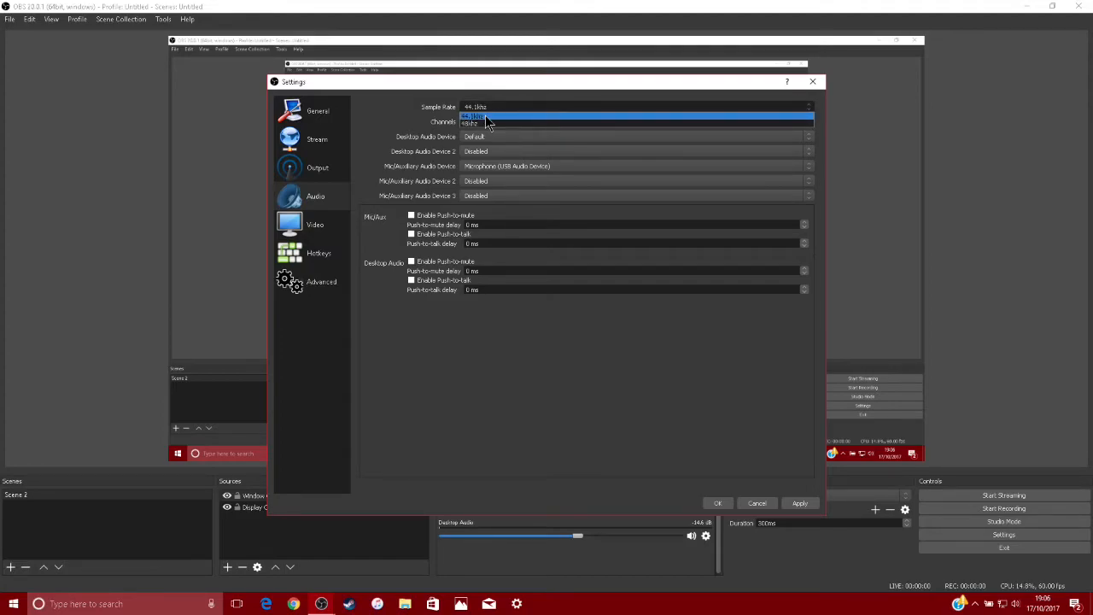
{"action": "left_click", "coordinate": [487, 106]}
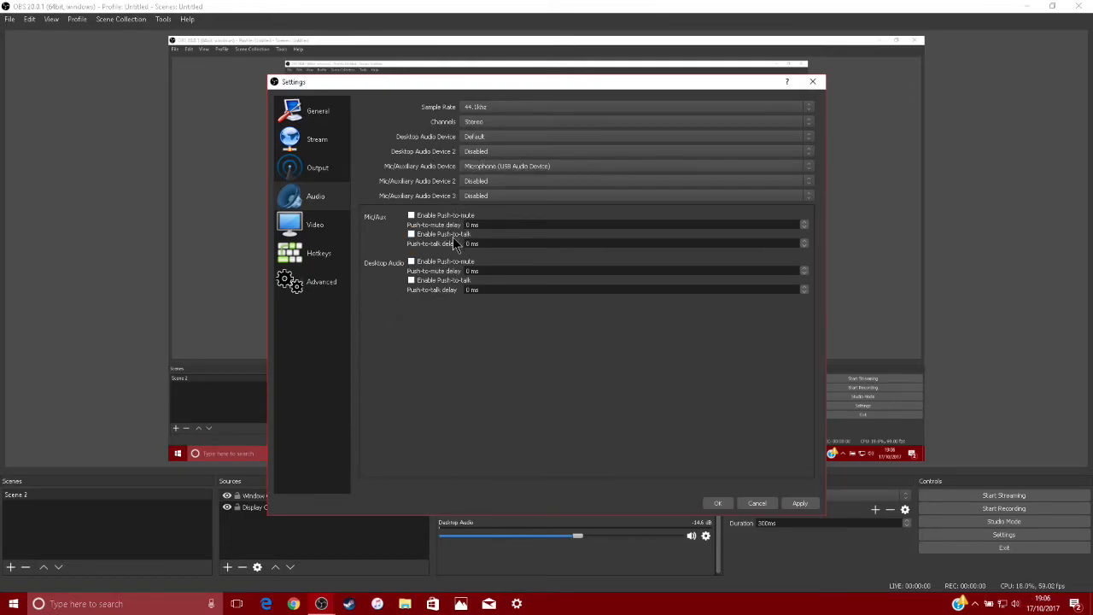
{"action": "left_click", "coordinate": [333, 228]}
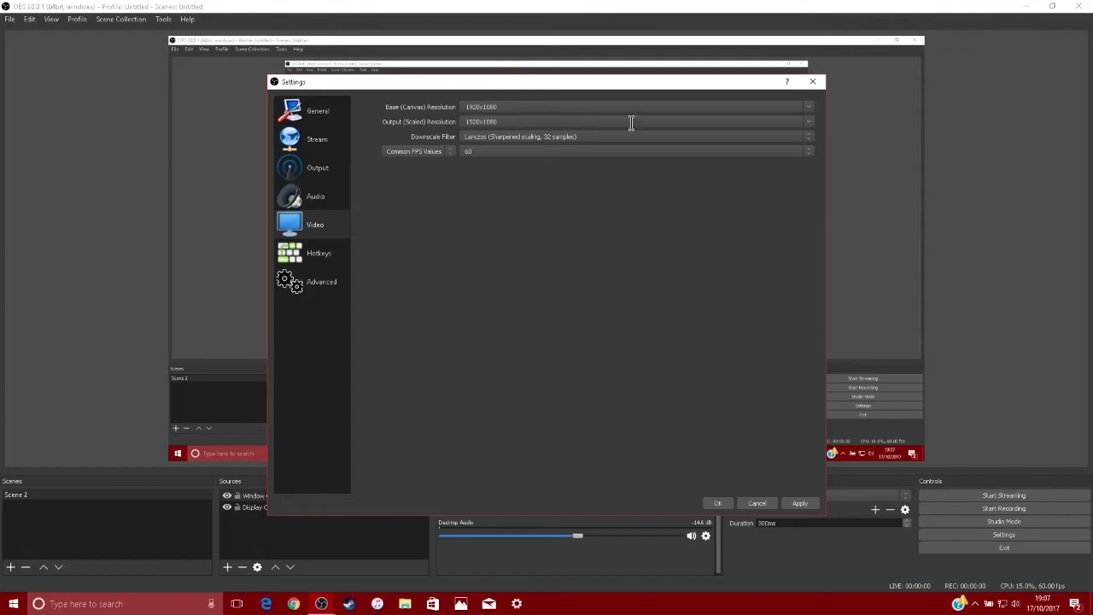
Set the Output (Scaled) Resolution to 1280x720 and look through the other available resolutions
{"action": "left_click", "coordinate": [808, 123]}
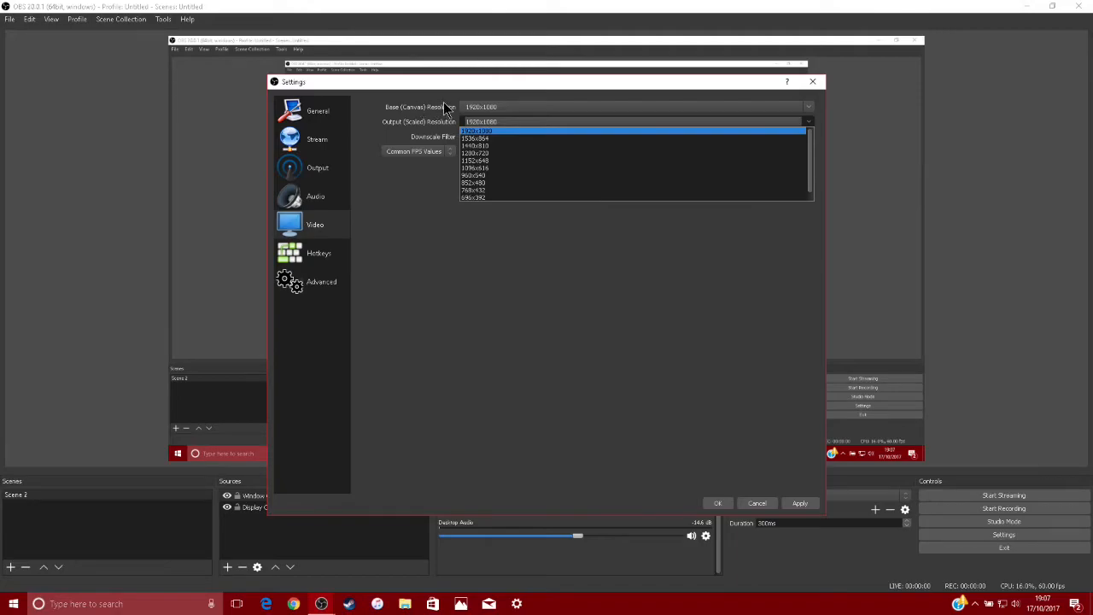
{"action": "left_click", "coordinate": [511, 153]}
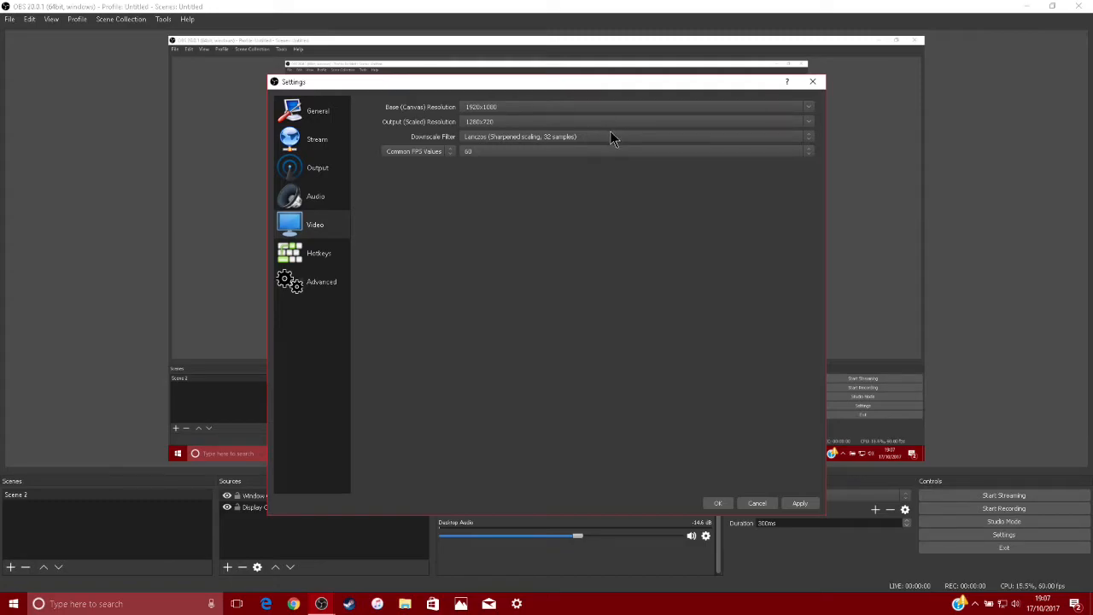
{"action": "left_click", "coordinate": [809, 123]}
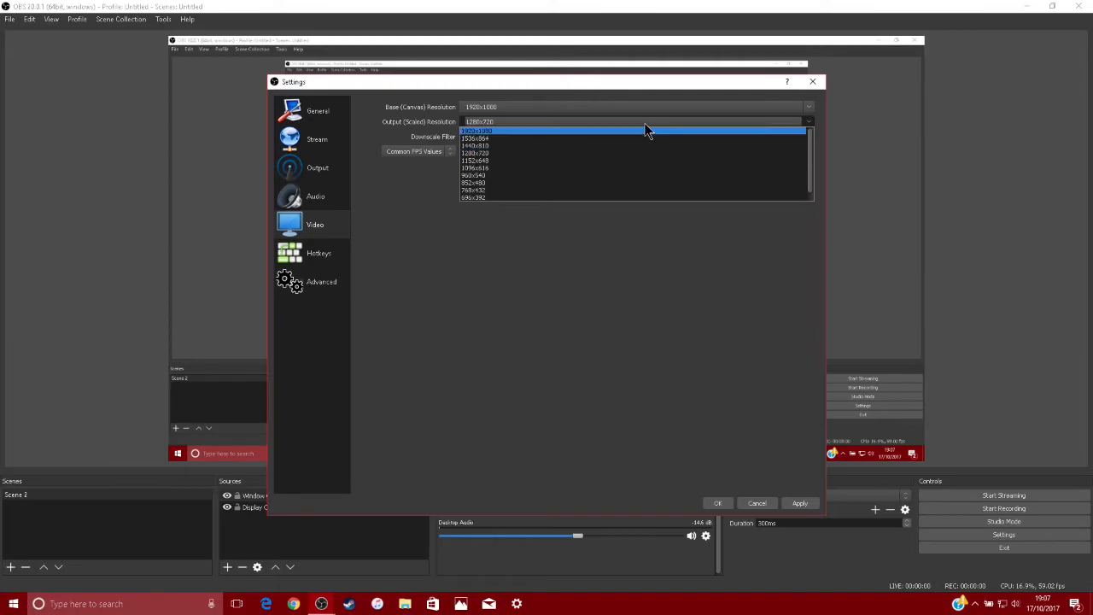
{"action": "left_click", "coordinate": [645, 124]}
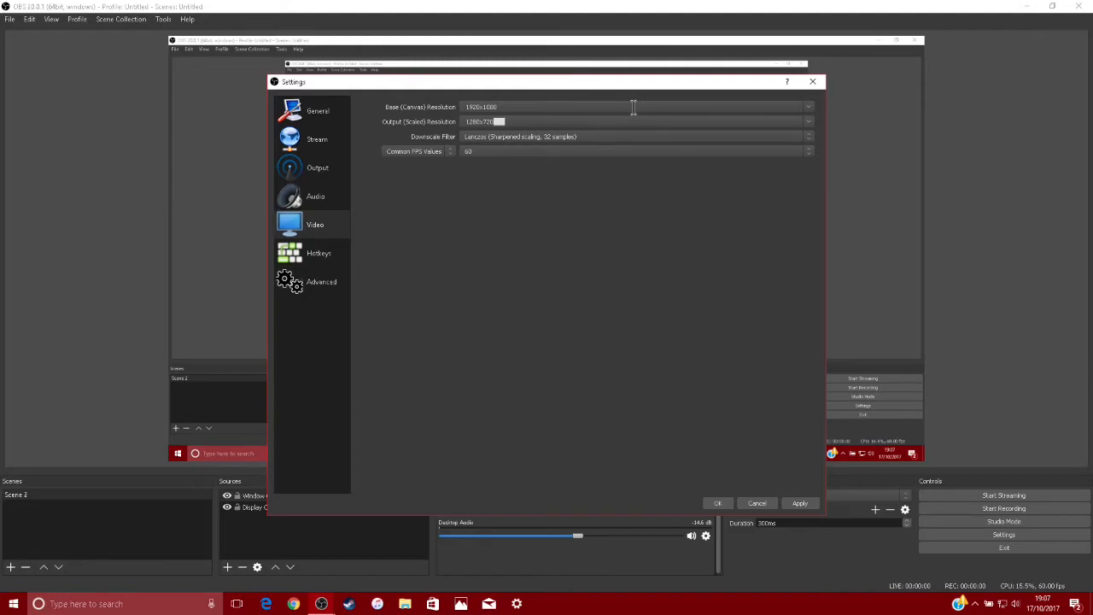
Set the Output (Scaled) Resolution to 1920x1080 and choose 1920x1080 for the Base (Canvas) Resolution
{"action": "left_click", "coordinate": [807, 122]}
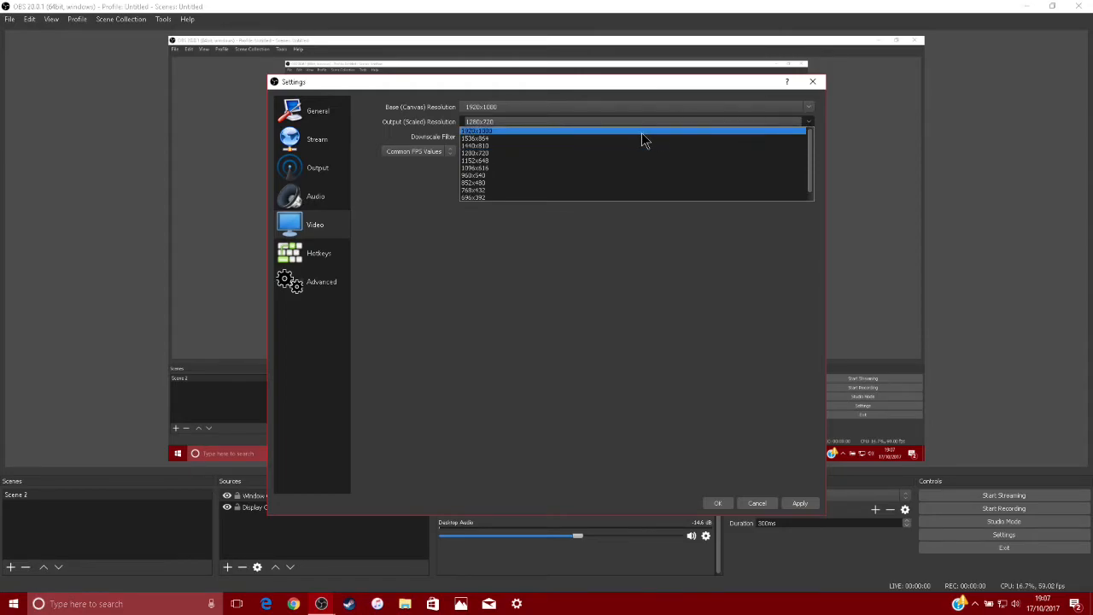
{"action": "left_click", "coordinate": [597, 132]}
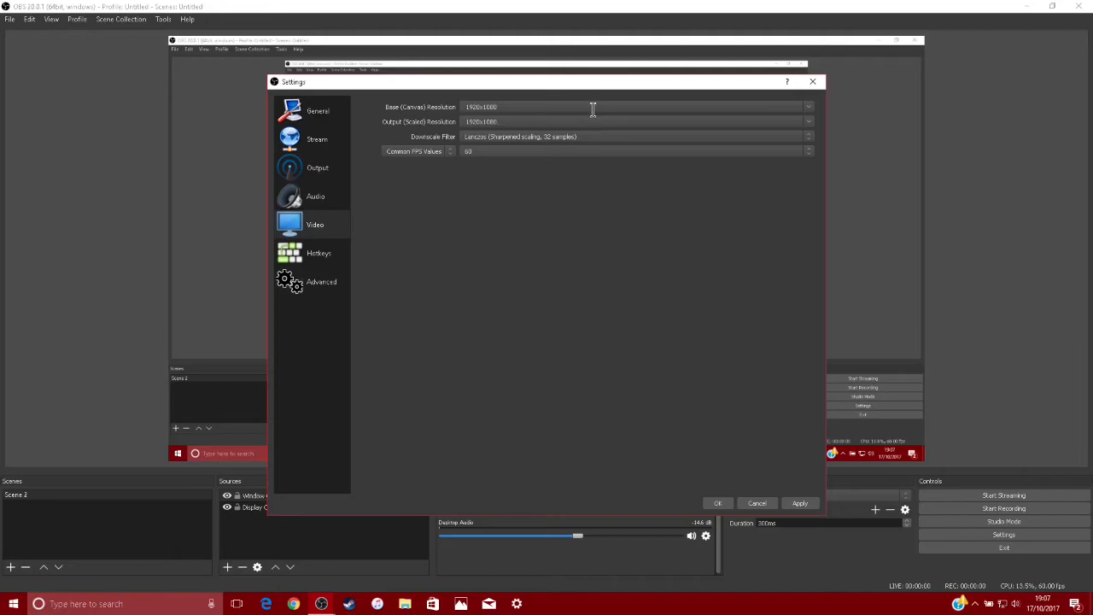
{"action": "left_click", "coordinate": [808, 108]}
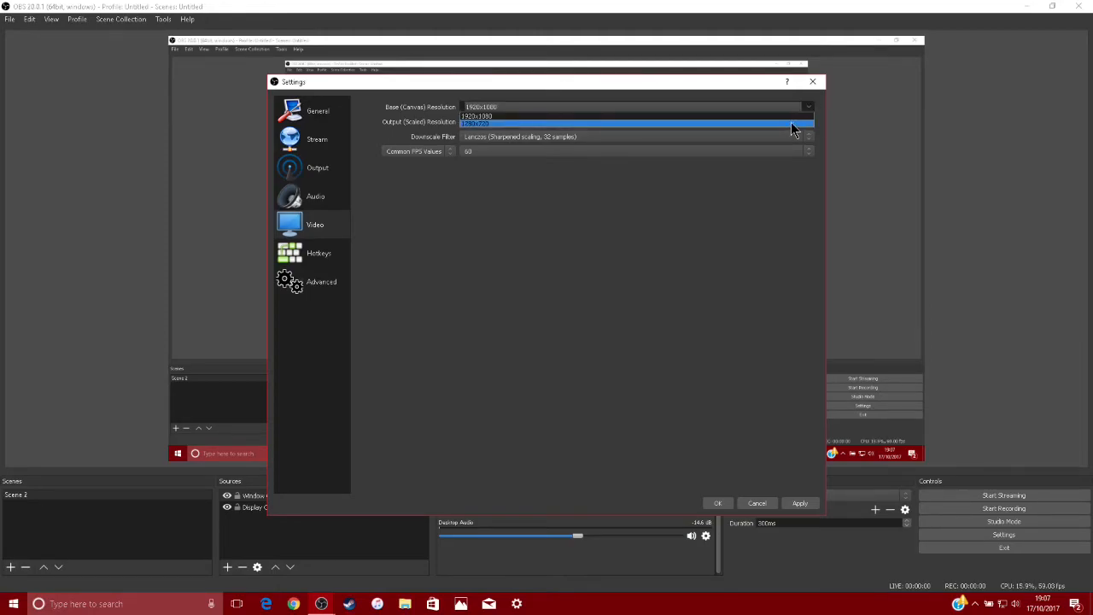
{"action": "left_click", "coordinate": [791, 117]}
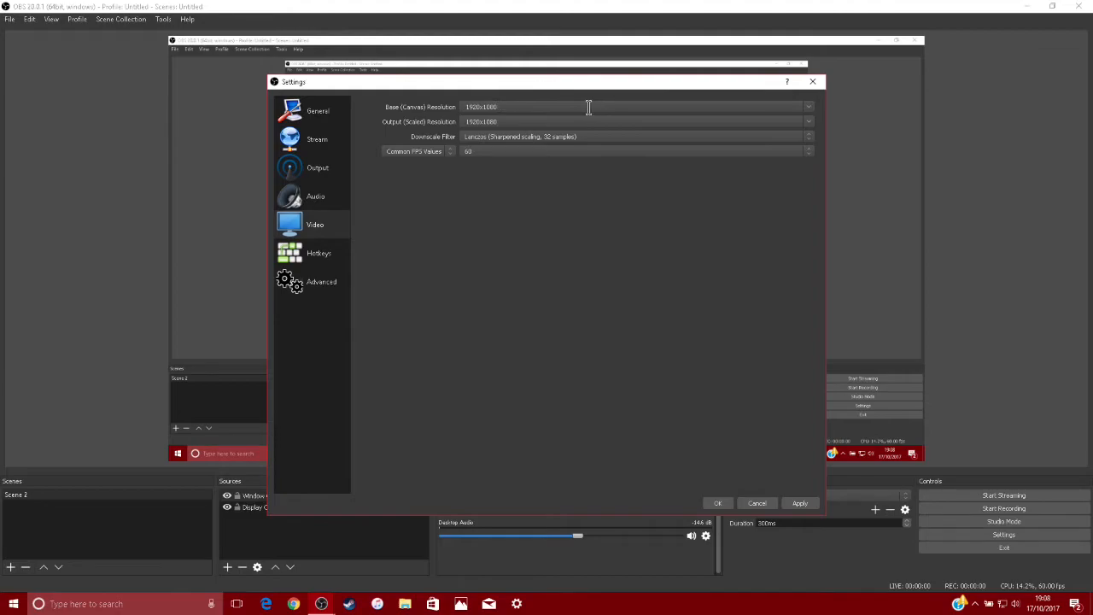
Try the Bicubic downscale filter, and settle on Lanczos (Sharpened scaling, 32 samples)
{"action": "left_click", "coordinate": [507, 138]}
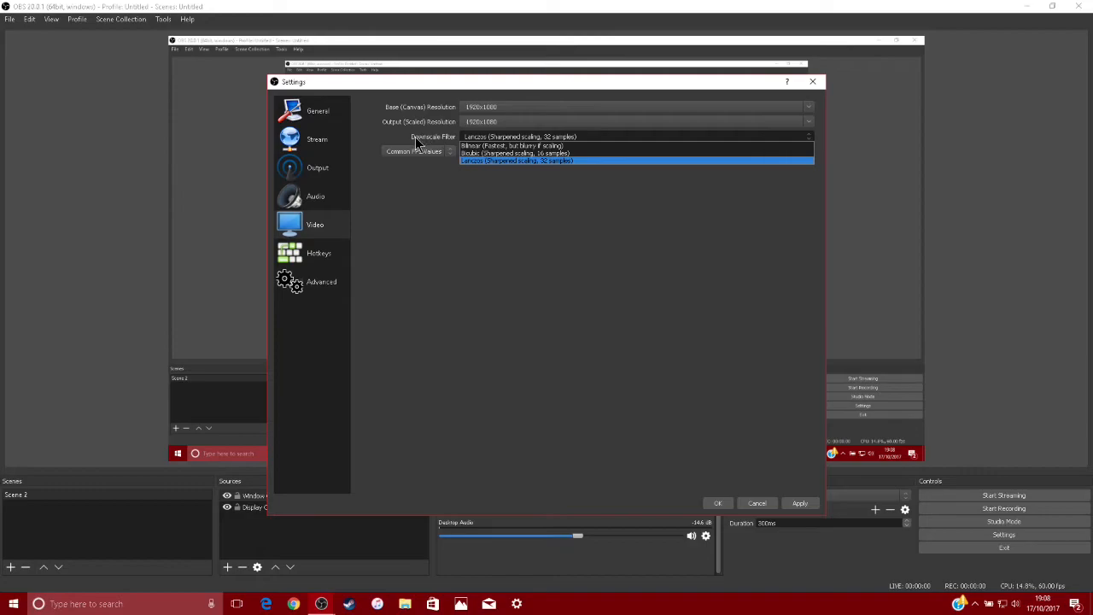
{"action": "left_click", "coordinate": [483, 153]}
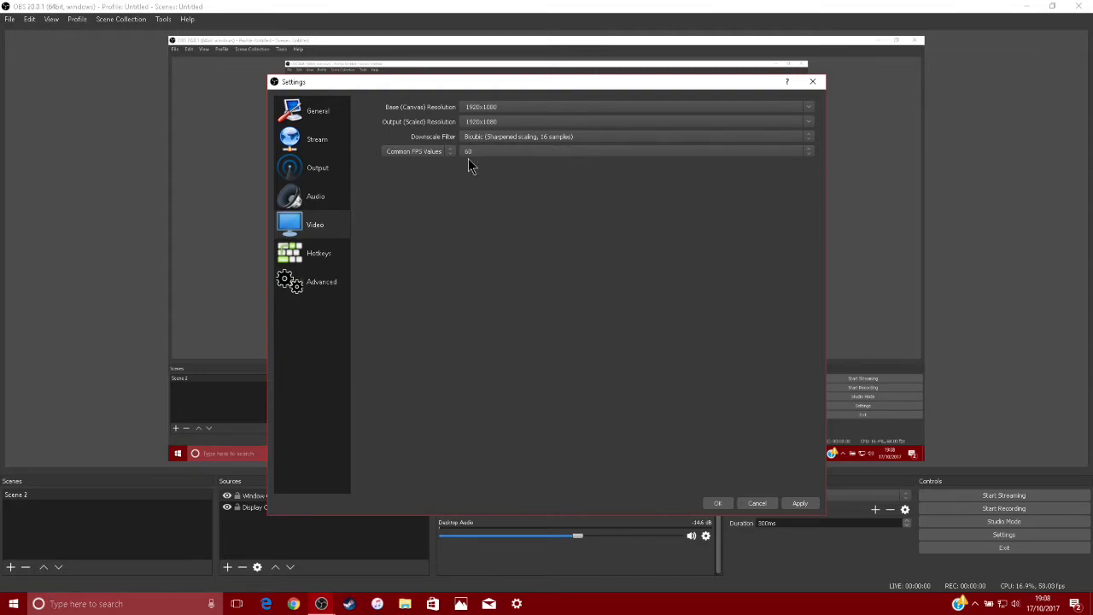
{"action": "left_click", "coordinate": [572, 139]}
{"action": "left_click", "coordinate": [564, 160]}
{"action": "left_click", "coordinate": [555, 141]}
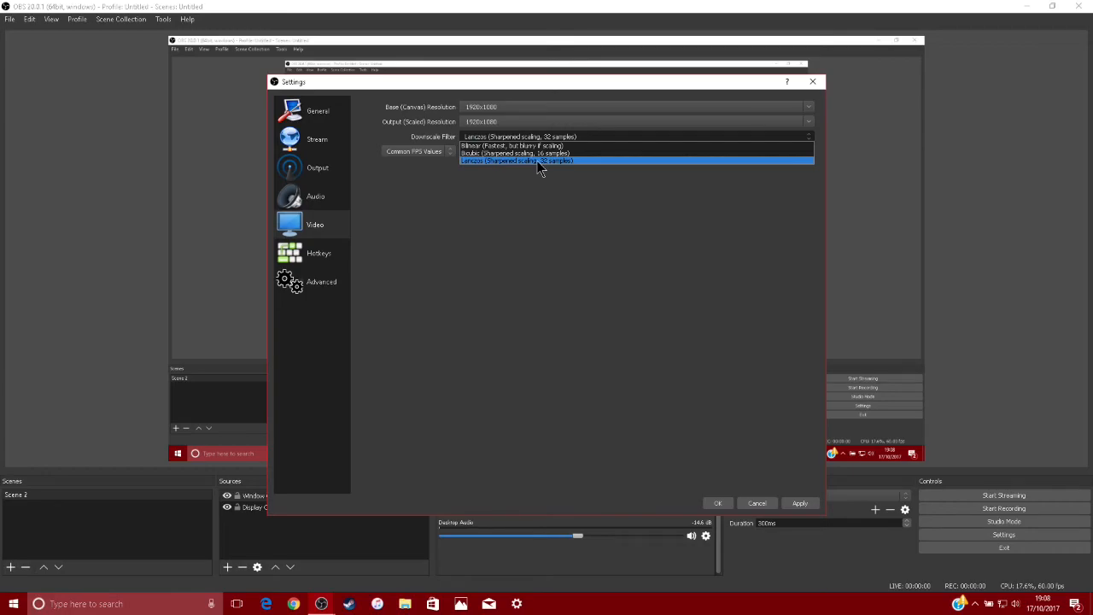
{"action": "left_click", "coordinate": [521, 160]}
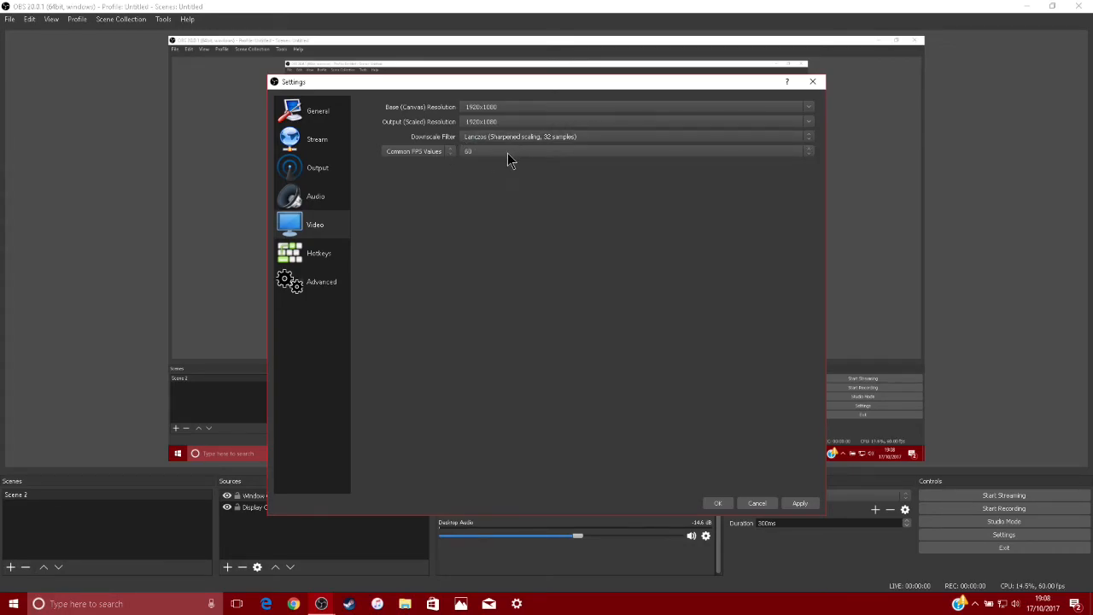
Try 30 as the common FPS value, and settle on 60
{"action": "left_click", "coordinate": [507, 160]}
{"action": "left_click", "coordinate": [484, 197]}
{"action": "left_click", "coordinate": [528, 152]}
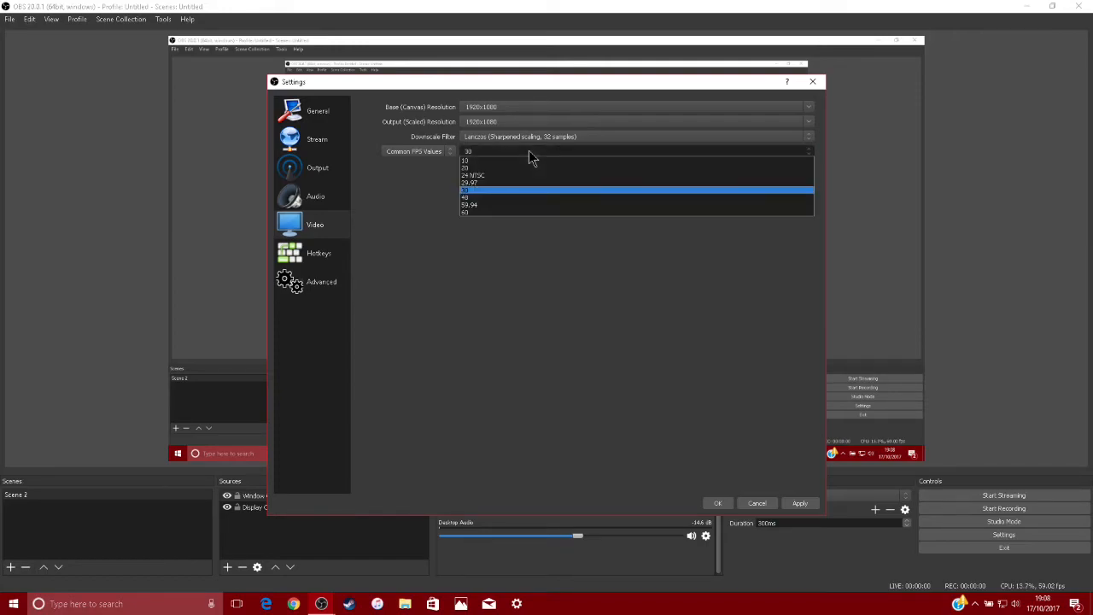
{"action": "left_click", "coordinate": [507, 218]}
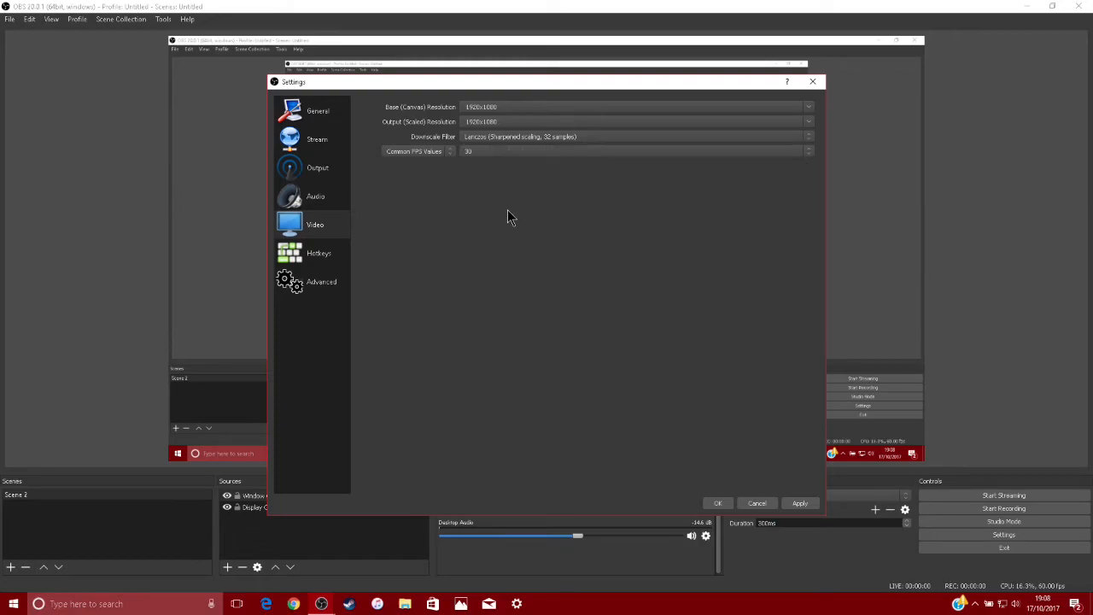
{"action": "left_click", "coordinate": [530, 153]}
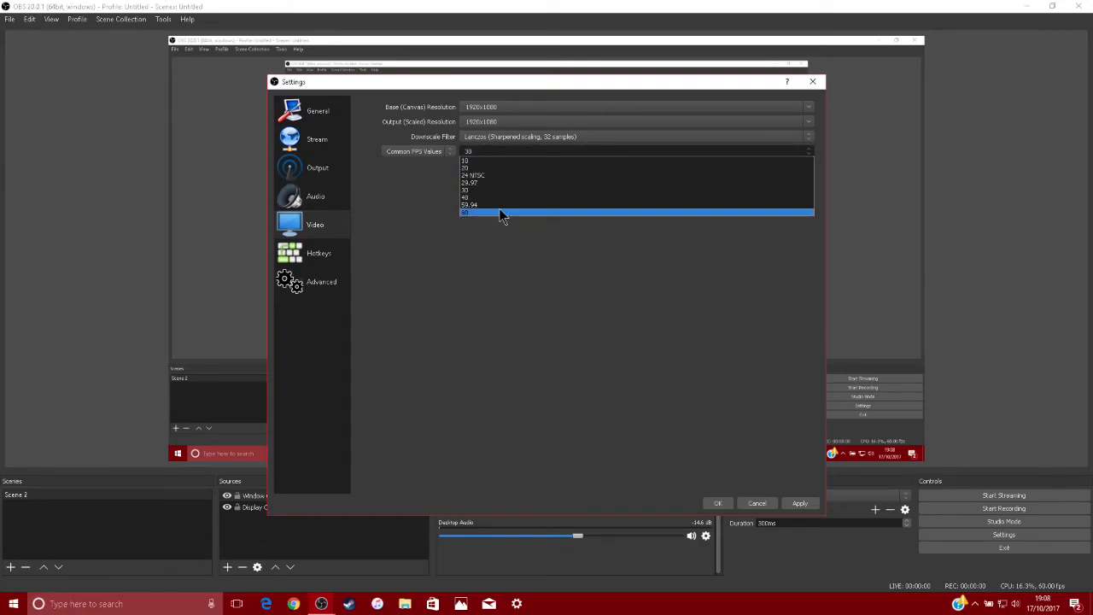
{"action": "left_click", "coordinate": [500, 212]}
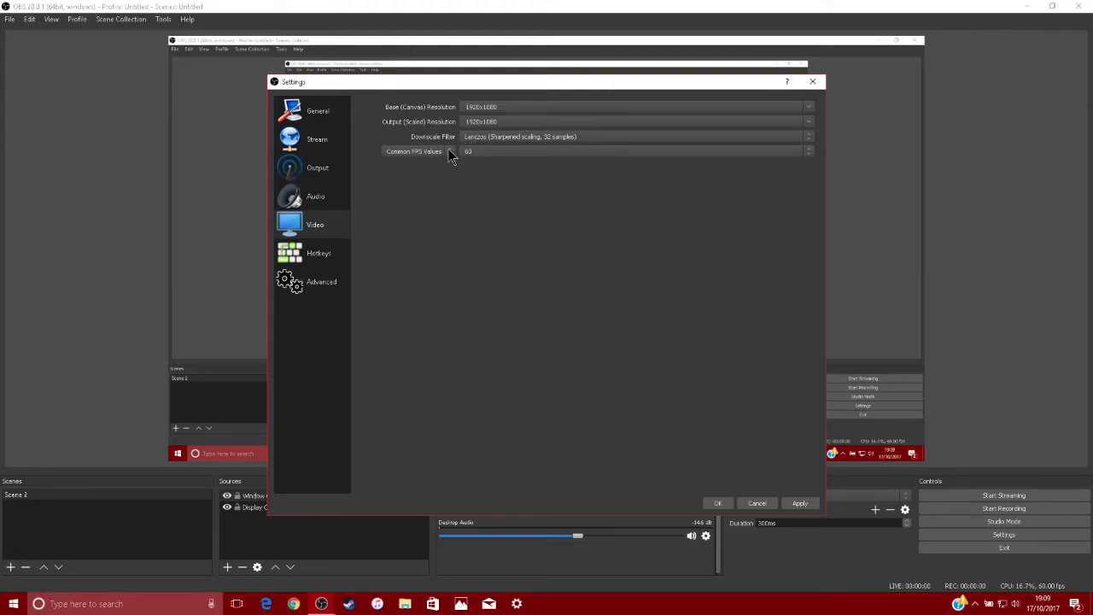
Pass through the hotkey settings to the advanced settings and choose Above Normal as the Process Priority
{"action": "left_click", "coordinate": [329, 257]}
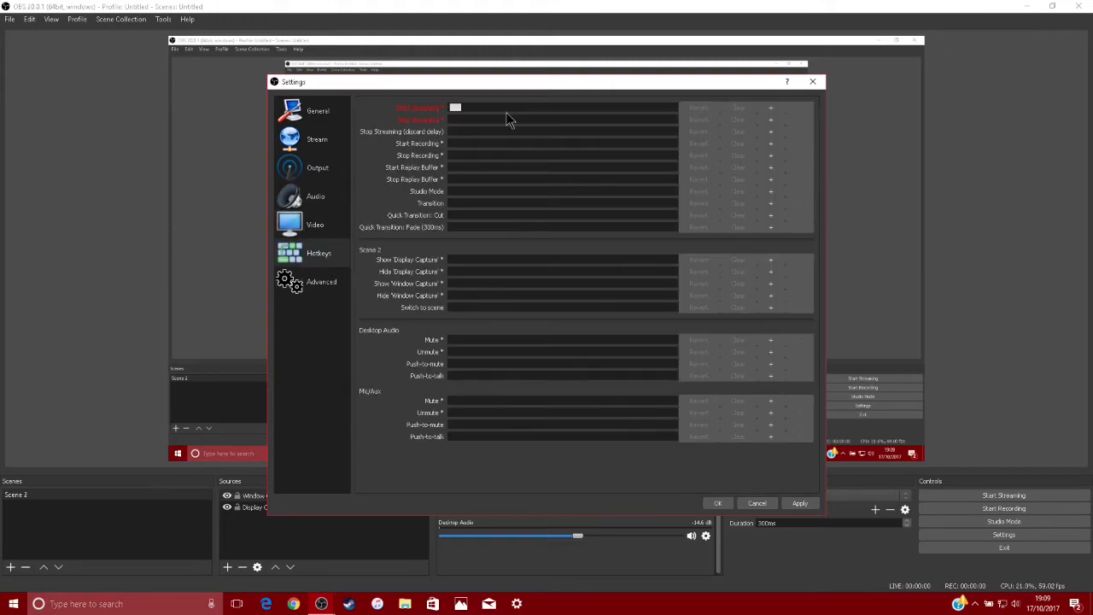
{"action": "left_click", "coordinate": [299, 286]}
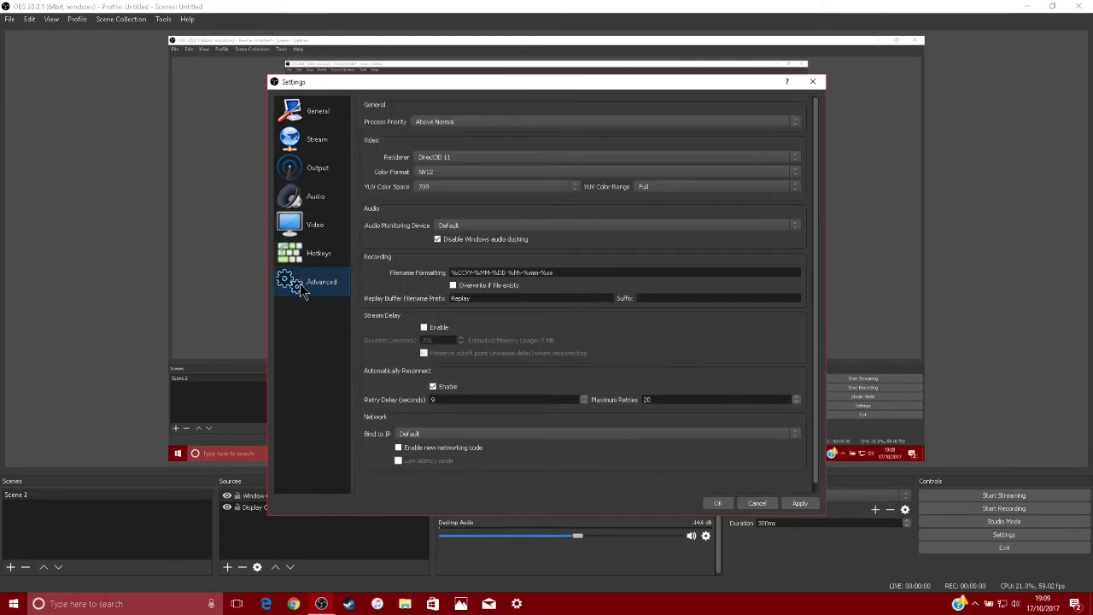
{"action": "left_click", "coordinate": [488, 125]}
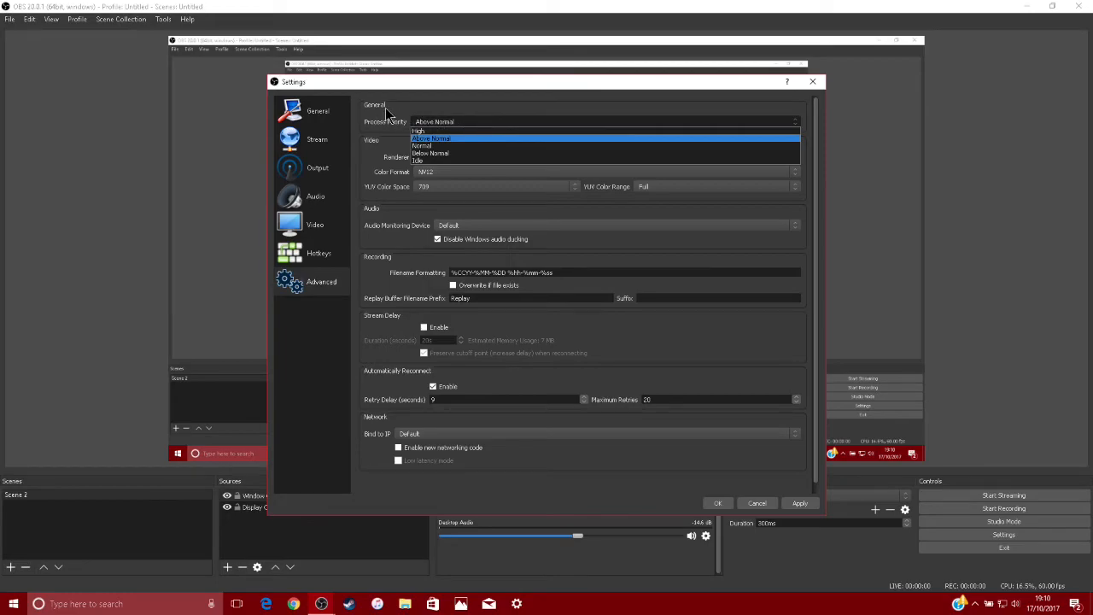
{"action": "left_click", "coordinate": [453, 145]}
{"action": "left_click", "coordinate": [467, 123]}
{"action": "left_click", "coordinate": [450, 137]}
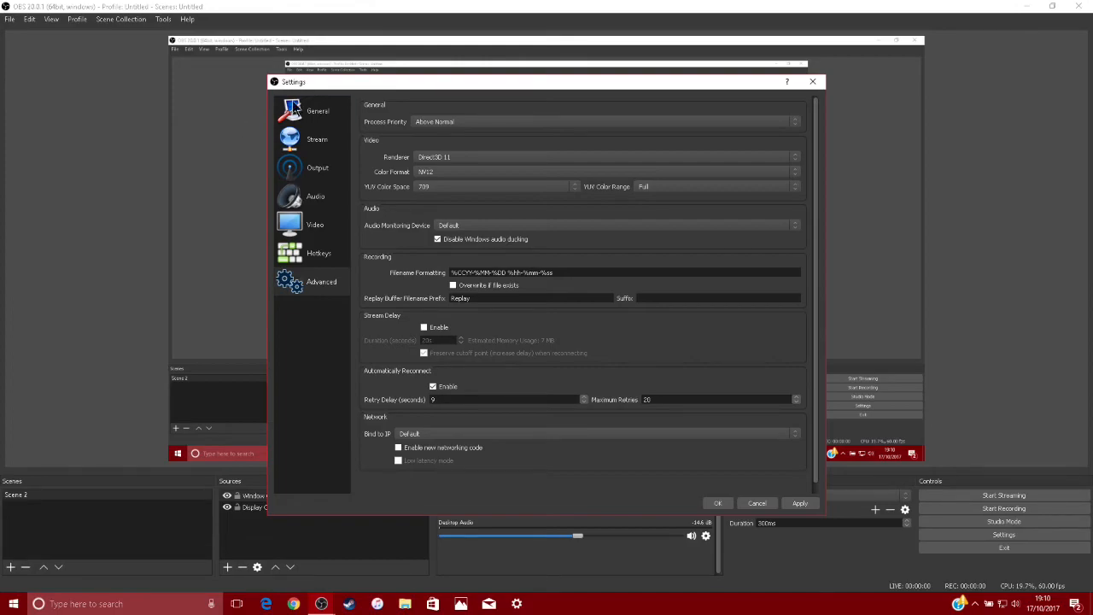
{"action": "left_click", "coordinate": [485, 125]}
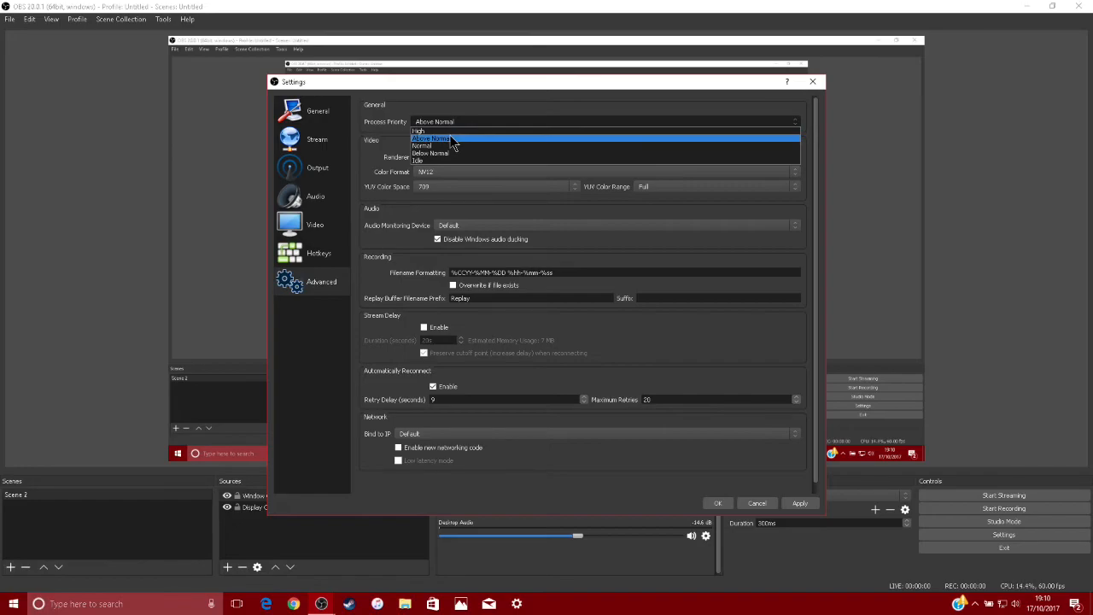
{"action": "left_click", "coordinate": [463, 135]}
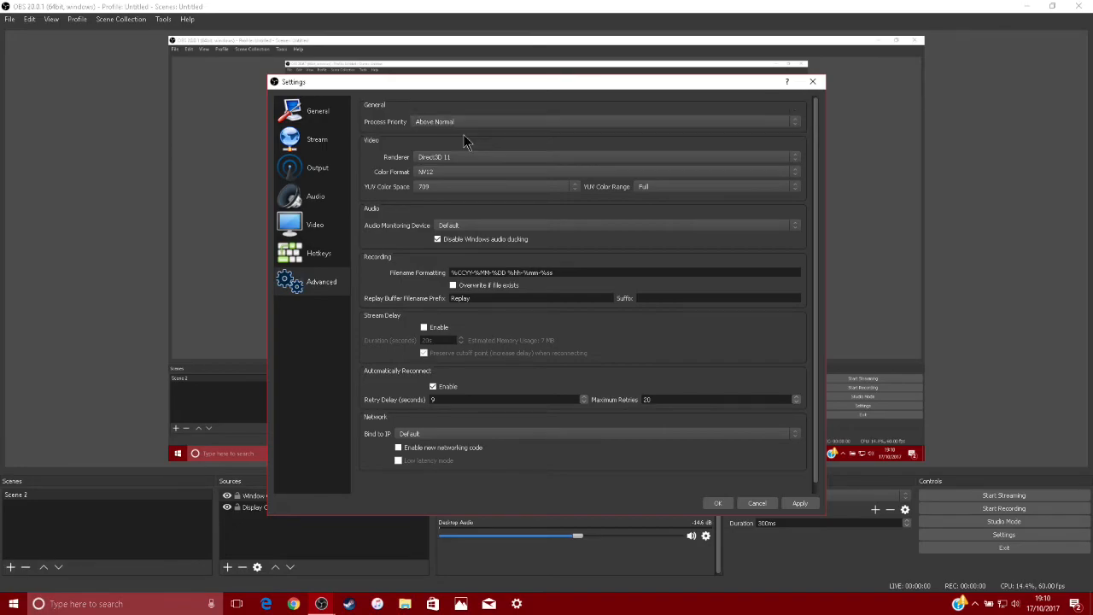
{"action": "left_click", "coordinate": [551, 121]}
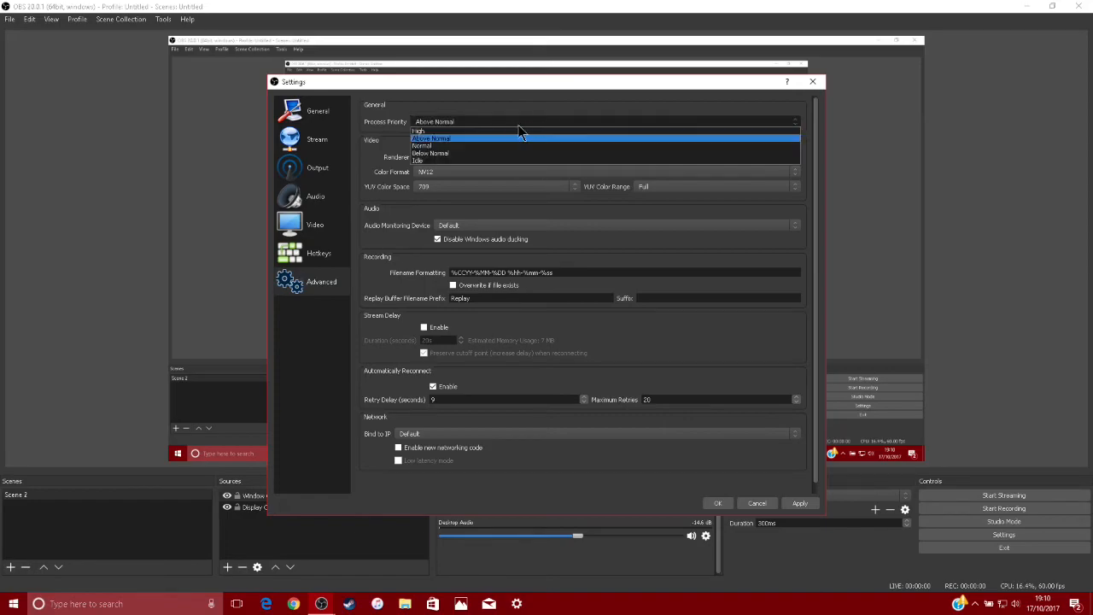
{"action": "left_click", "coordinate": [446, 139]}
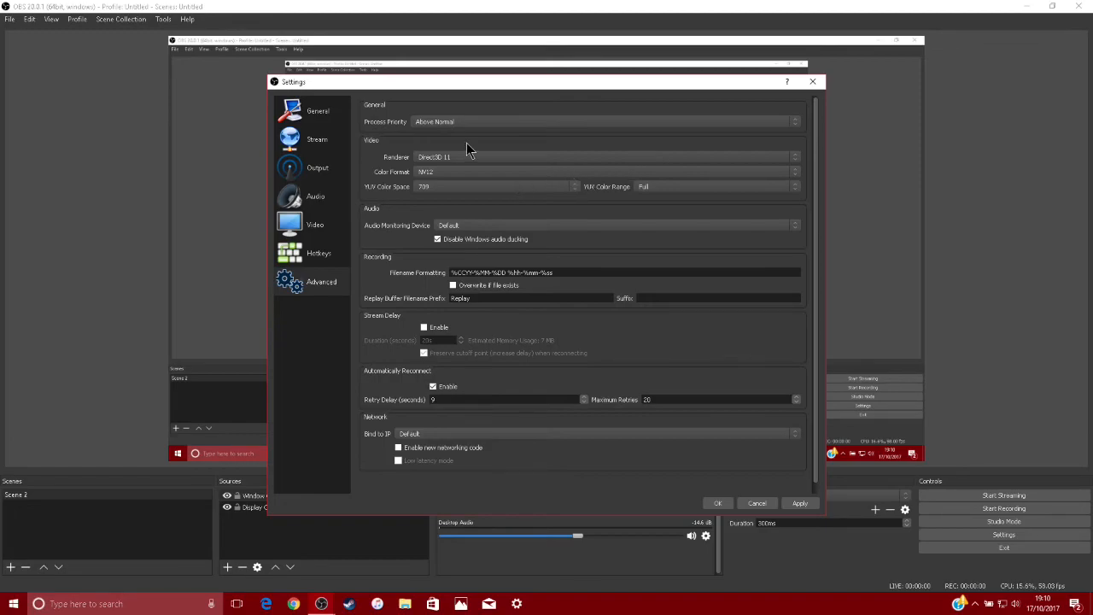
Choose Direct3D 11 as the video renderer and NV12 as the Color Format
{"action": "left_click", "coordinate": [491, 157]}
{"action": "left_click", "coordinate": [456, 166]}
{"action": "left_click", "coordinate": [451, 172]}
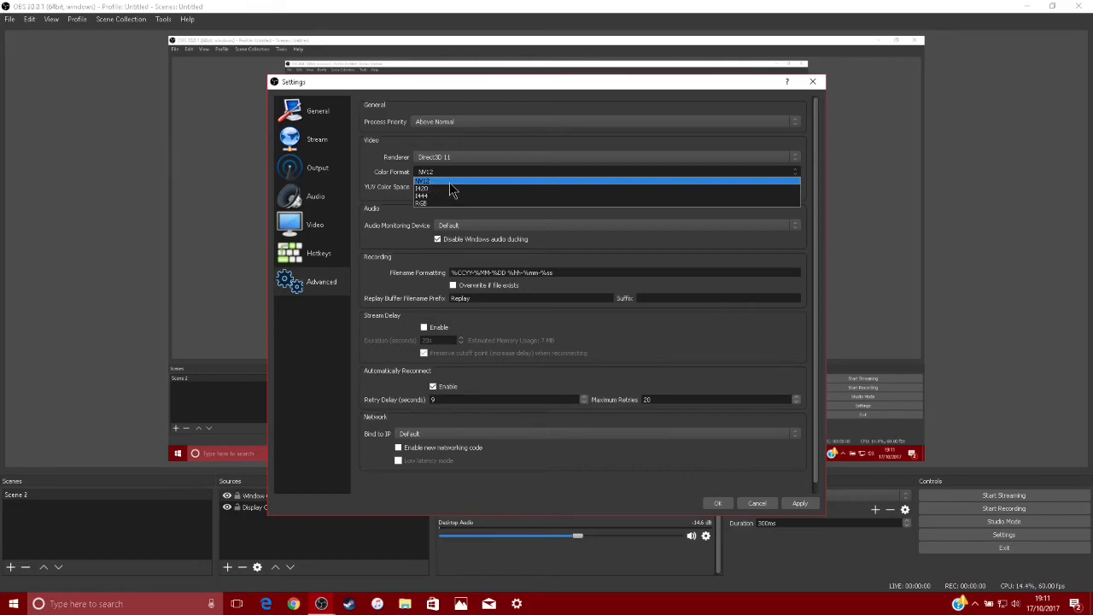
{"action": "left_click", "coordinate": [450, 182]}
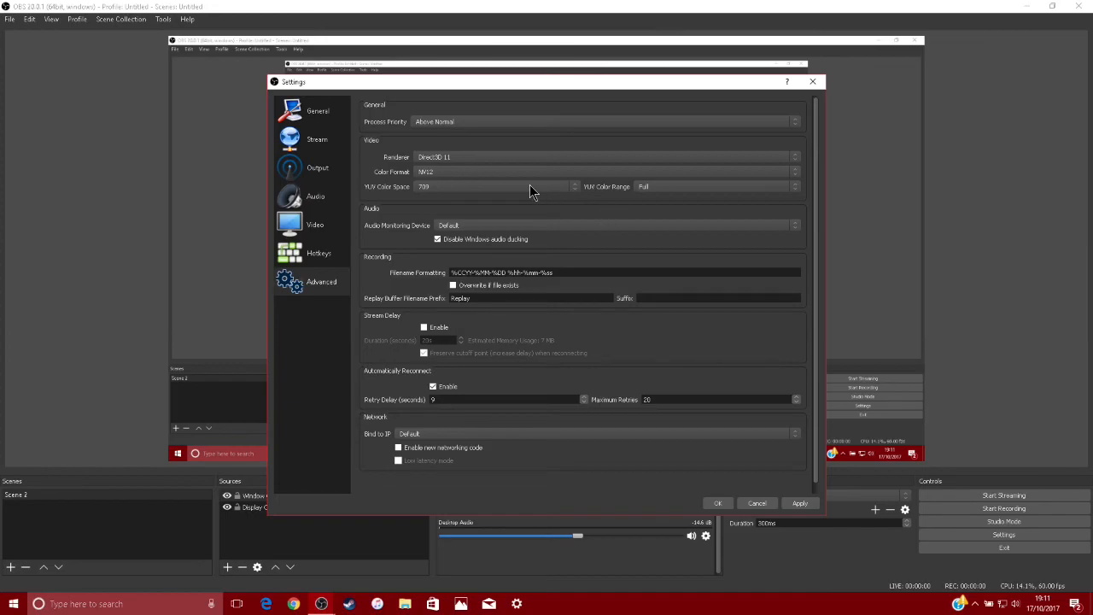
Choose 709 as the YUV Color Space and set the YUV Color Range to Partial
{"action": "left_click", "coordinate": [576, 189]}
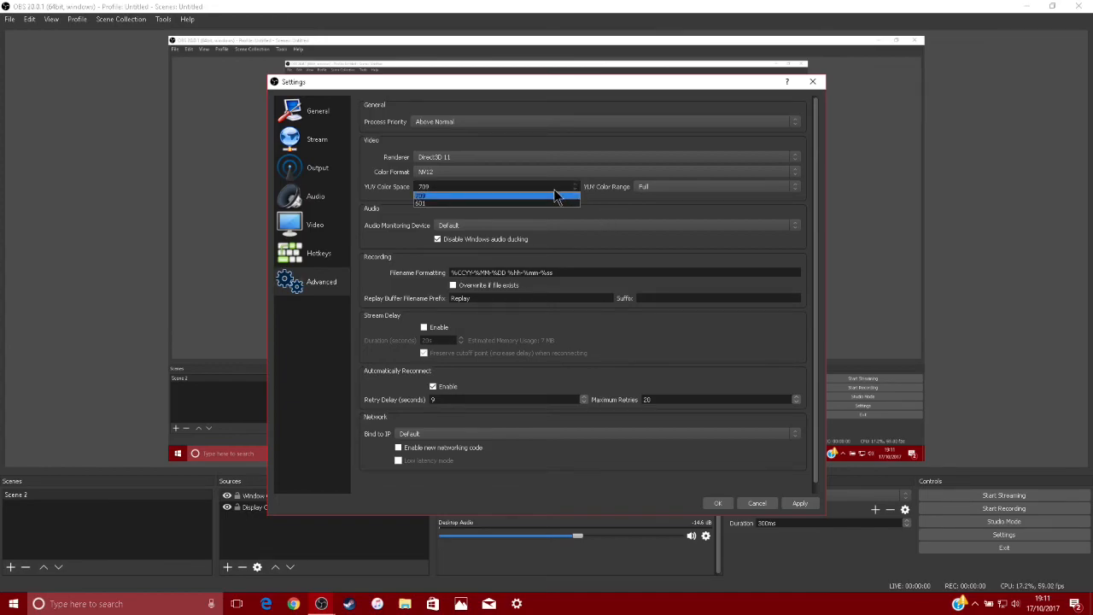
{"action": "left_click", "coordinate": [529, 202]}
{"action": "left_click", "coordinate": [549, 191]}
{"action": "left_click", "coordinate": [536, 196]}
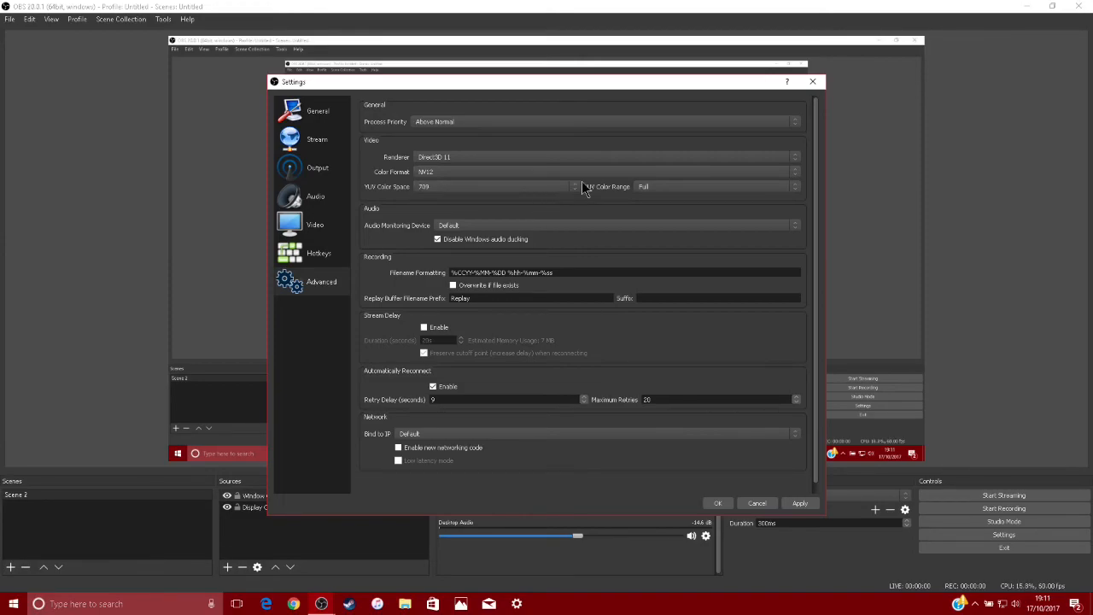
{"action": "left_click", "coordinate": [715, 187]}
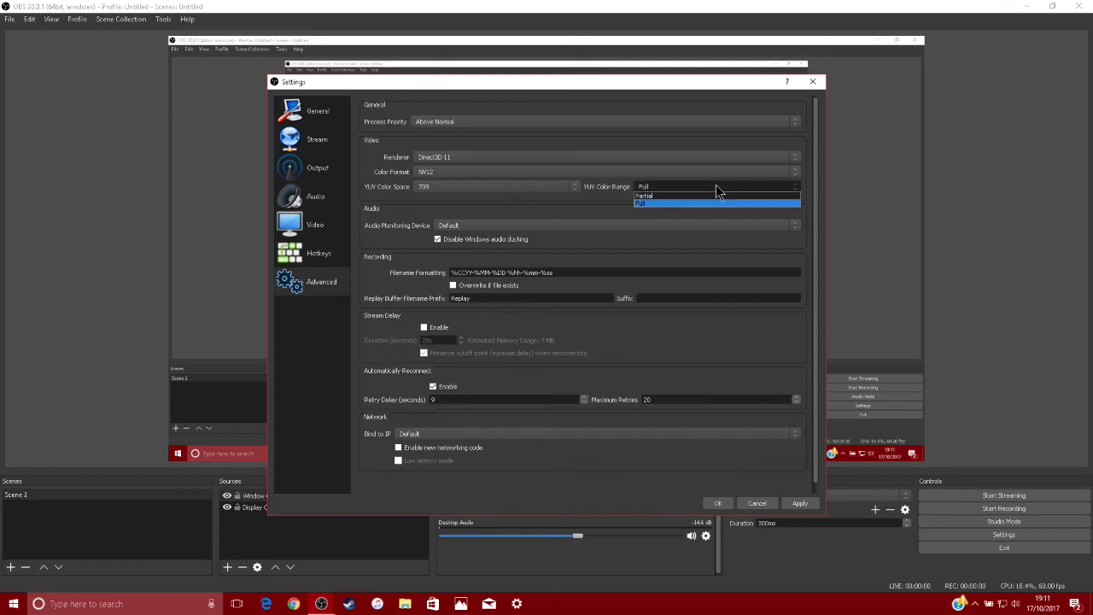
{"action": "left_click", "coordinate": [701, 197]}
{"action": "left_click", "coordinate": [709, 189]}
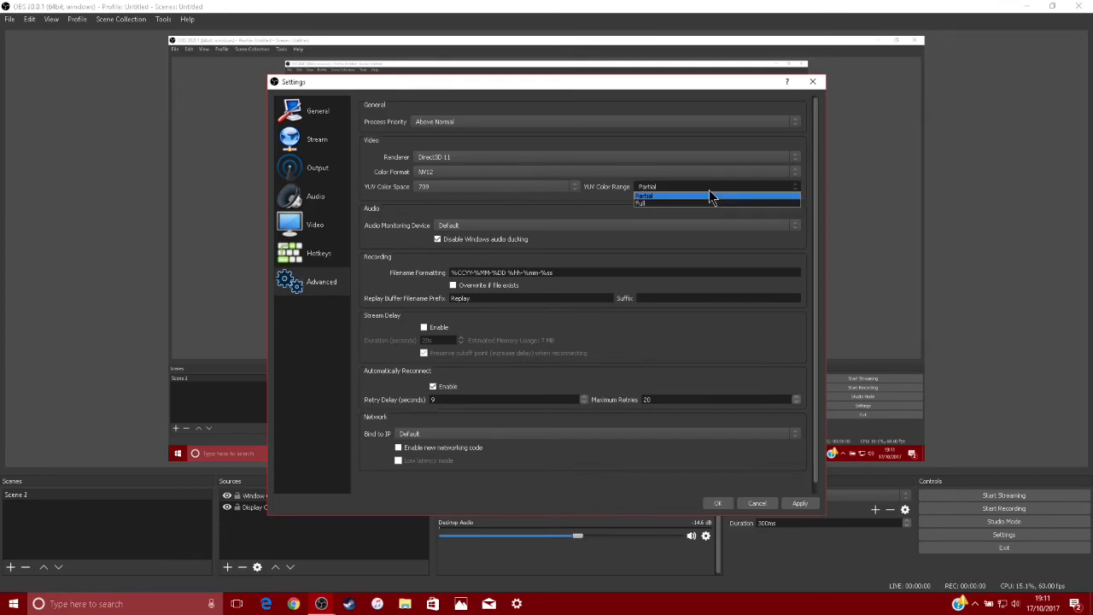
{"action": "left_click", "coordinate": [686, 209]}
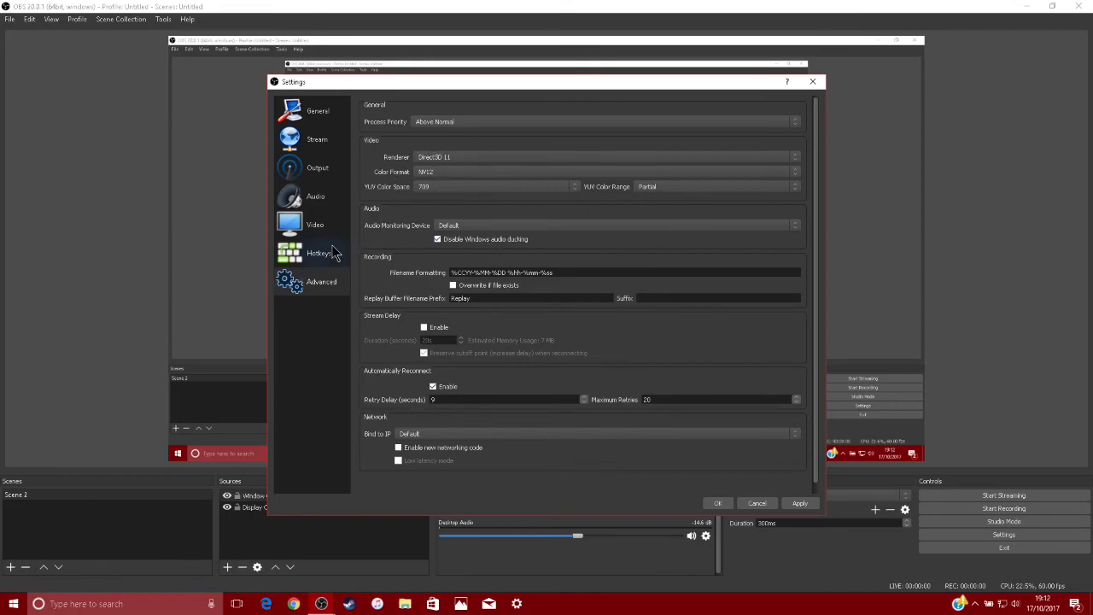
Check the available audio monitoring devices and choose Default as the Audio Monitoring Device
{"action": "left_click", "coordinate": [504, 224]}
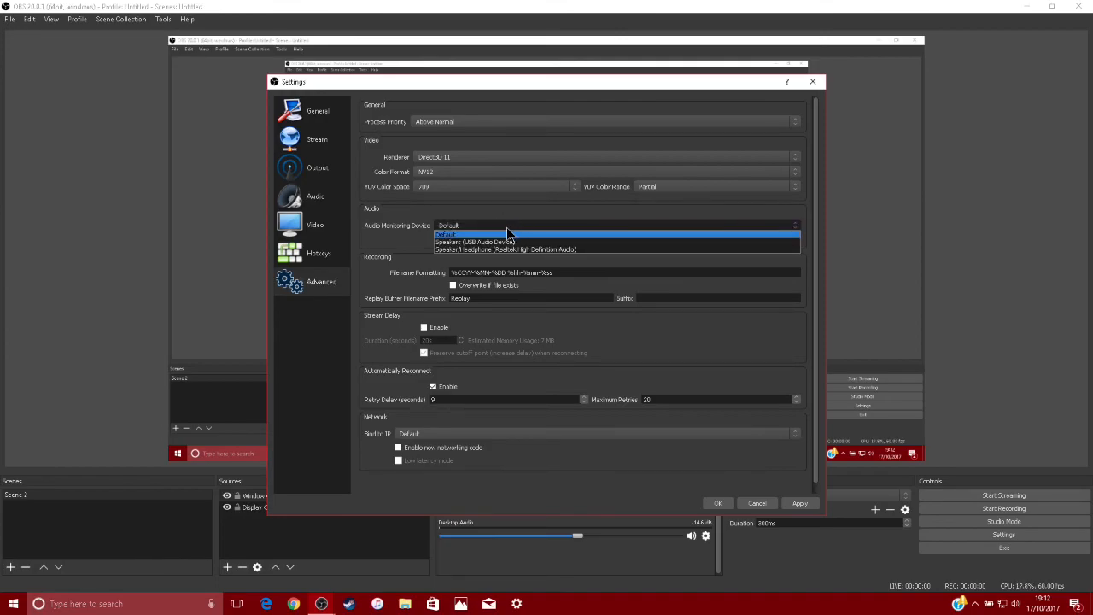
{"action": "left_click", "coordinate": [495, 234]}
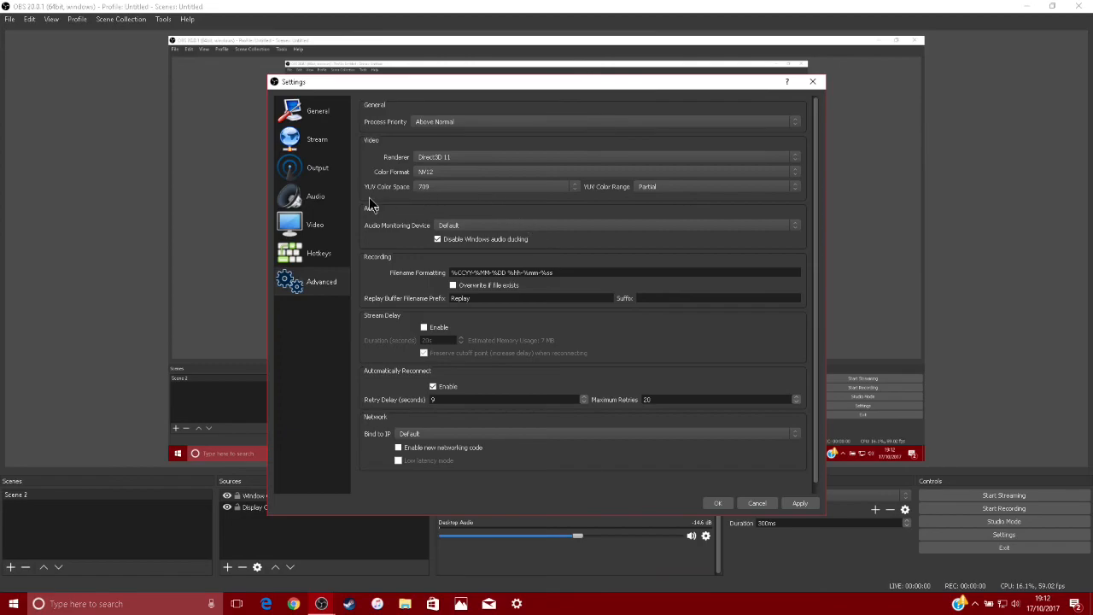
{"action": "left_click", "coordinate": [531, 225]}
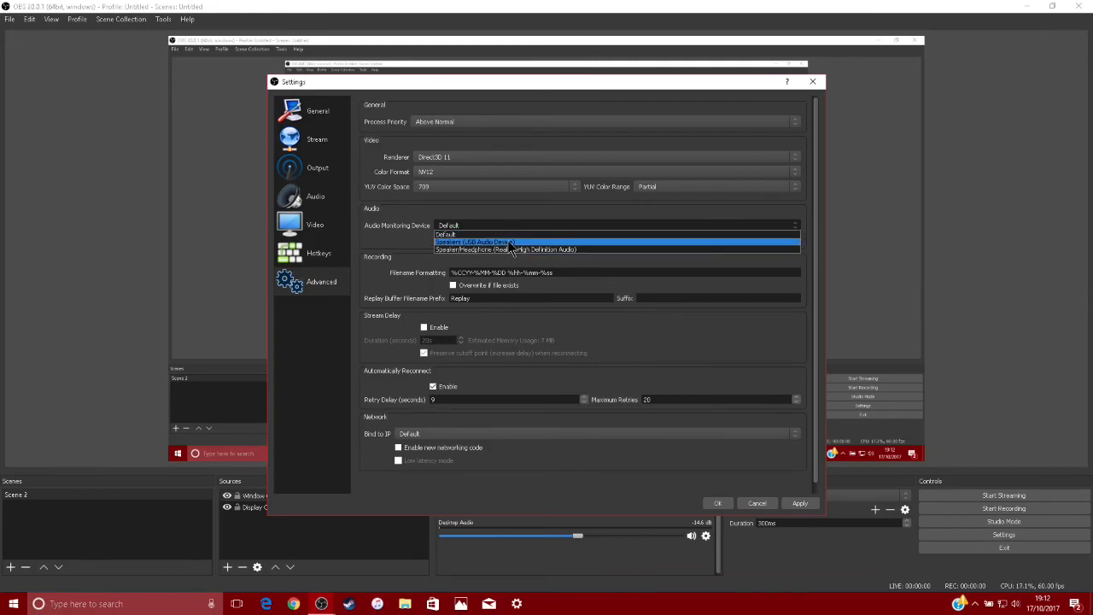
{"action": "left_click", "coordinate": [517, 237]}
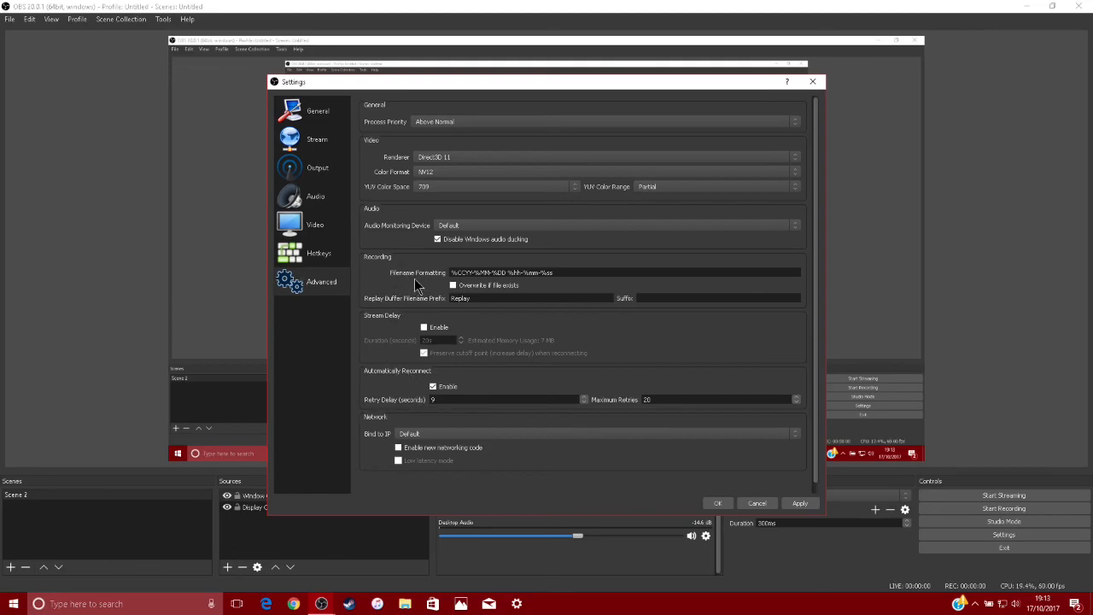
Review the General, Stream, Output, Audio, Video, Hotkeys and Advanced settings pages in order
{"action": "left_click", "coordinate": [328, 115]}
{"action": "left_click", "coordinate": [326, 149]}
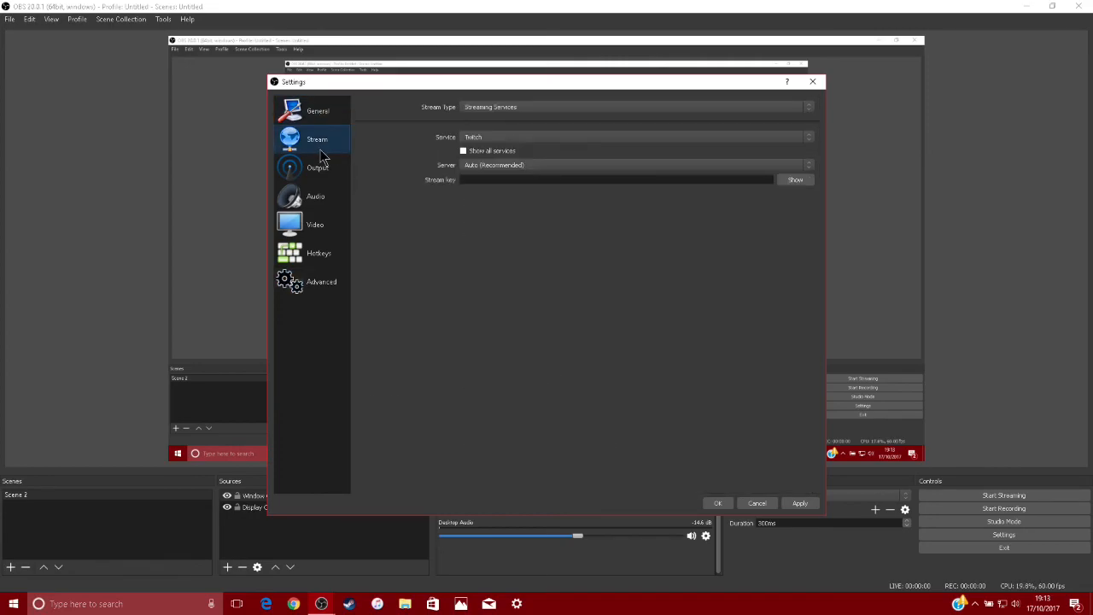
{"action": "left_click", "coordinate": [312, 176]}
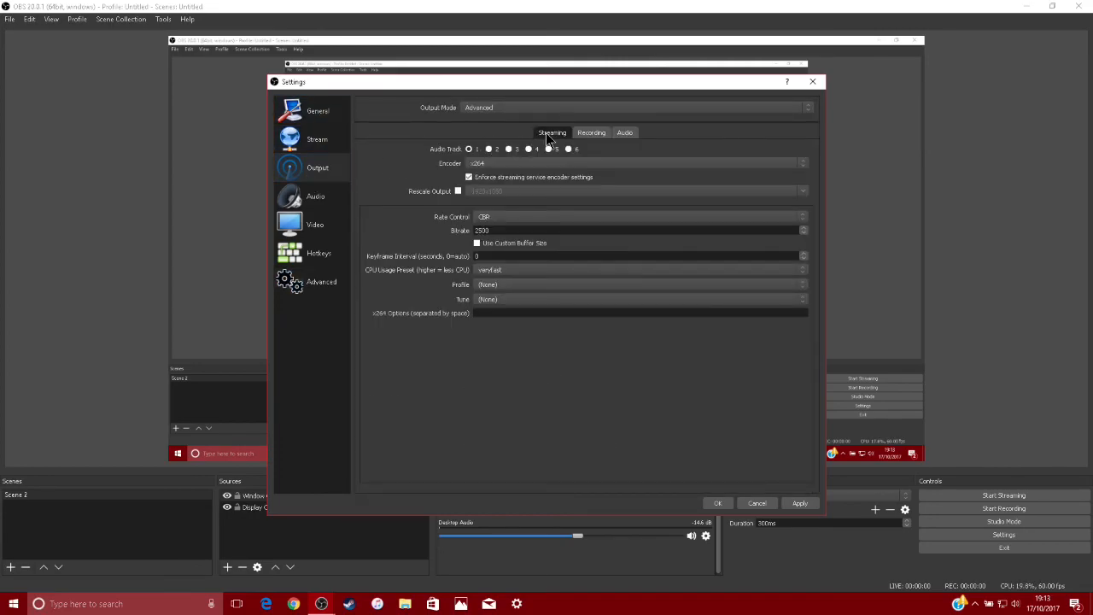
{"action": "left_click", "coordinate": [323, 197]}
{"action": "left_click", "coordinate": [315, 229]}
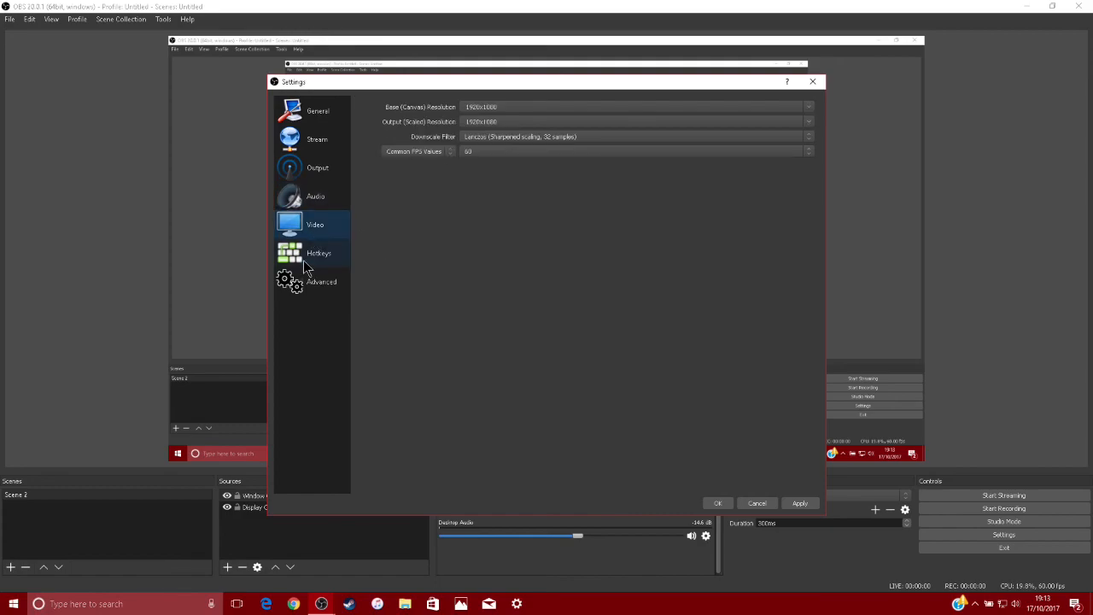
{"action": "left_click", "coordinate": [307, 261]}
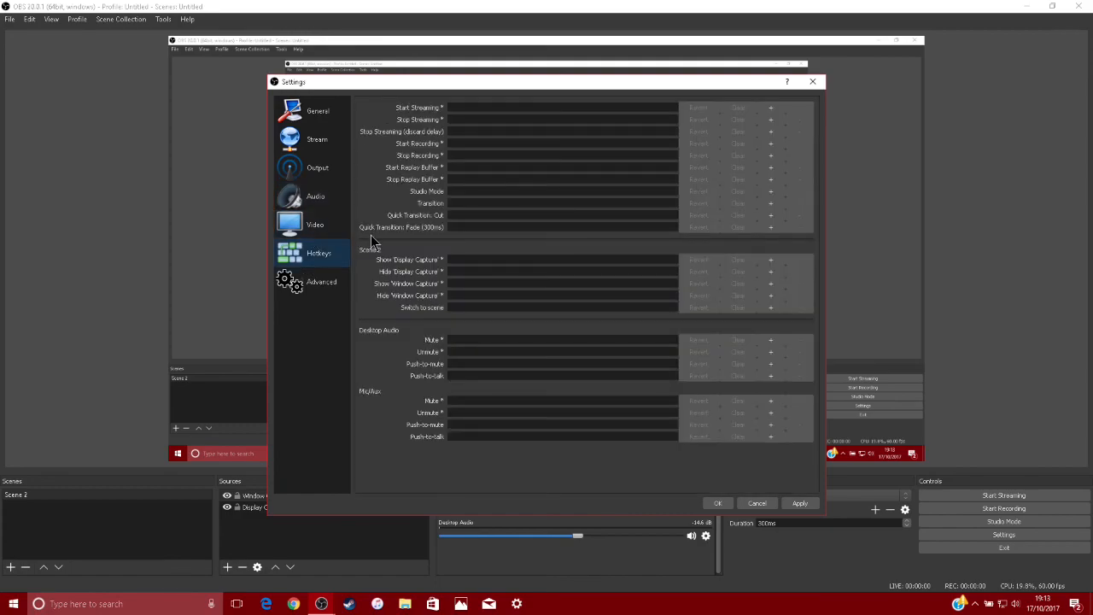
{"action": "left_click", "coordinate": [308, 290]}
{"action": "scroll", "coordinate": [685, 134], "scroll_direction": "down", "scroll_amount": 1}
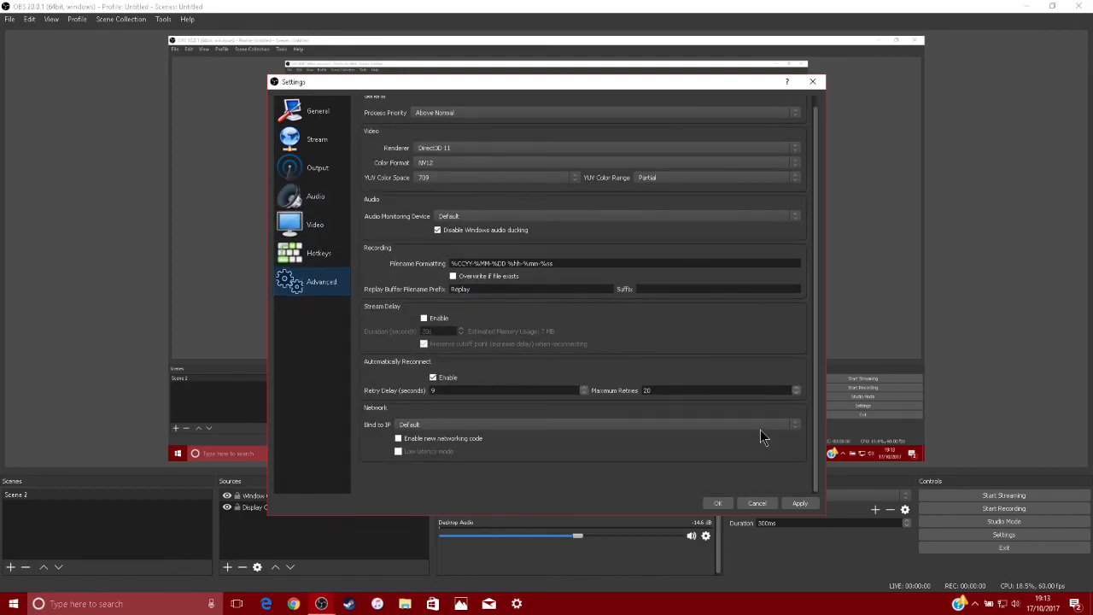
{"action": "scroll", "coordinate": [452, 309], "scroll_direction": "up", "scroll_amount": 1}
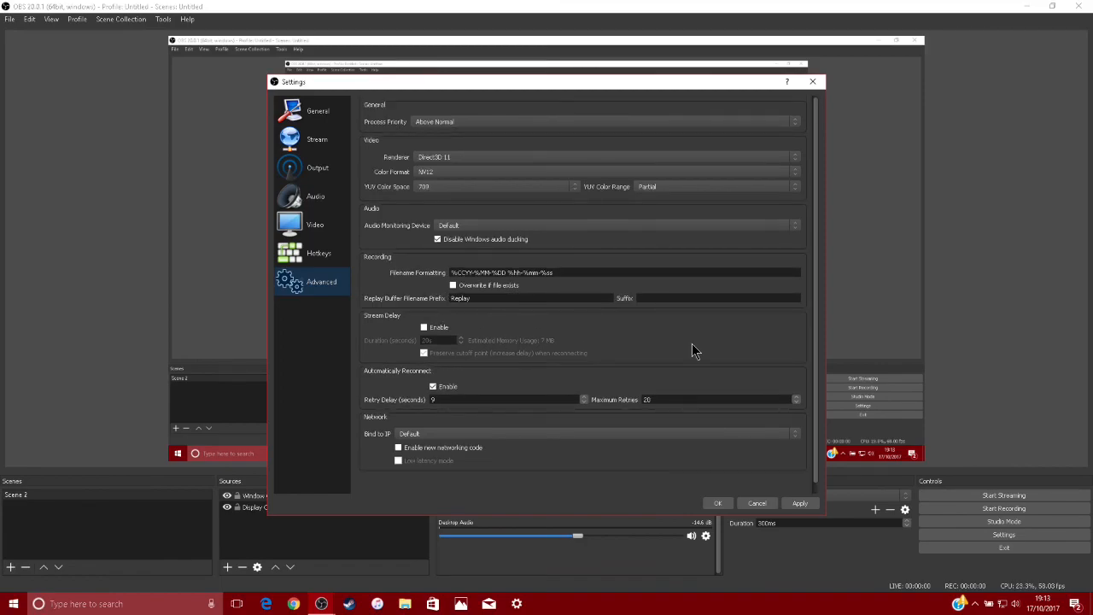
Set the YUV Color Range to Full and apply the settings
{"action": "left_click", "coordinate": [680, 188]}
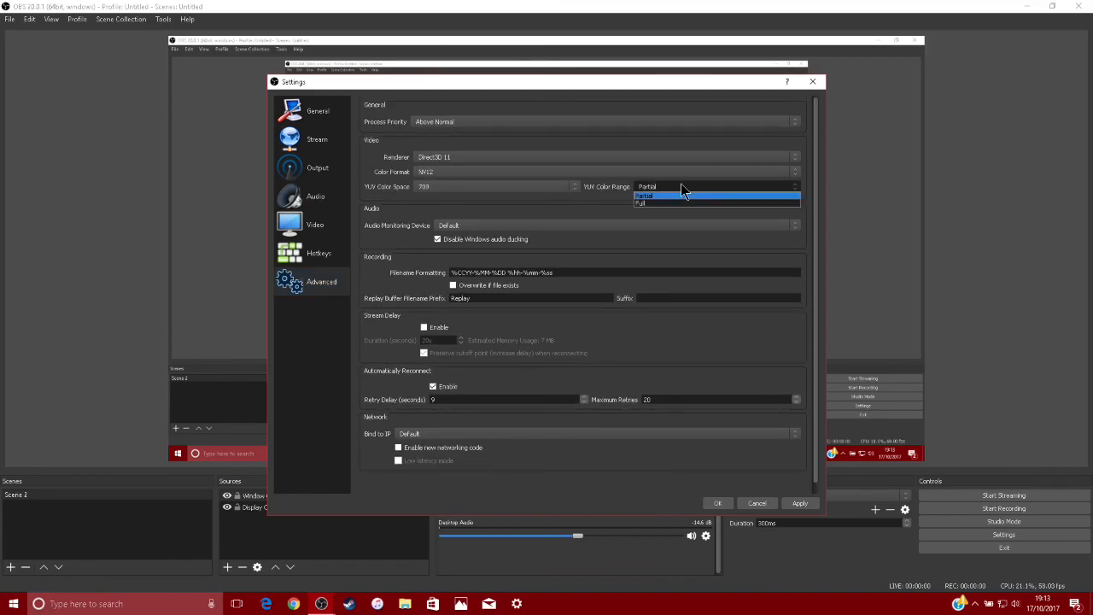
{"action": "left_click", "coordinate": [660, 204]}
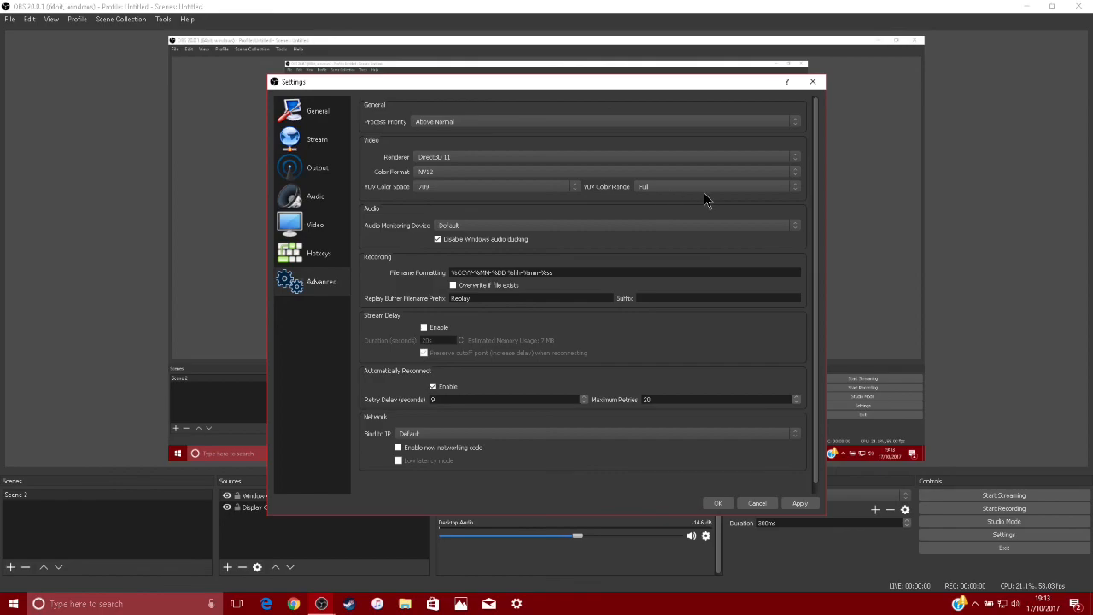
{"action": "left_click", "coordinate": [797, 504]}
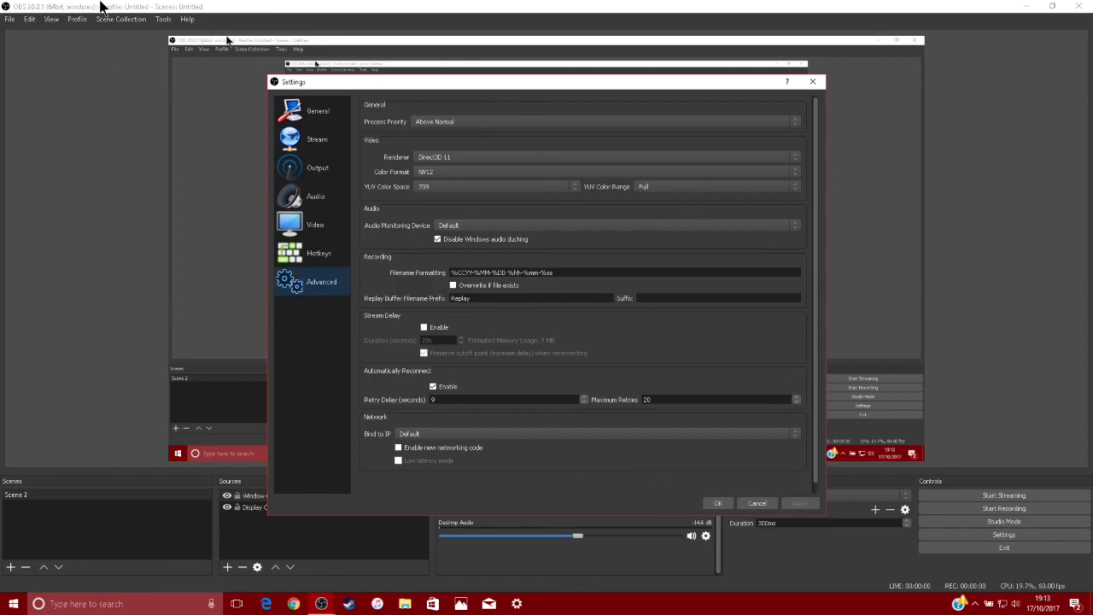
Accept and close the settings after a last look at the general page, and minimize the main window to the desktop
{"action": "left_click", "coordinate": [321, 111]}
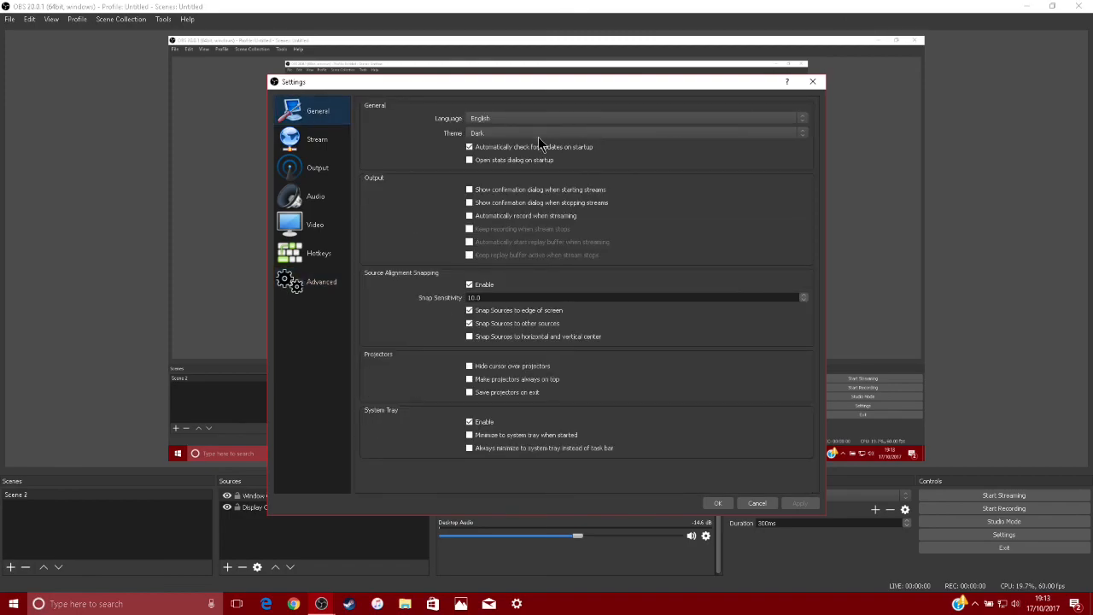
{"action": "left_click", "coordinate": [718, 502]}
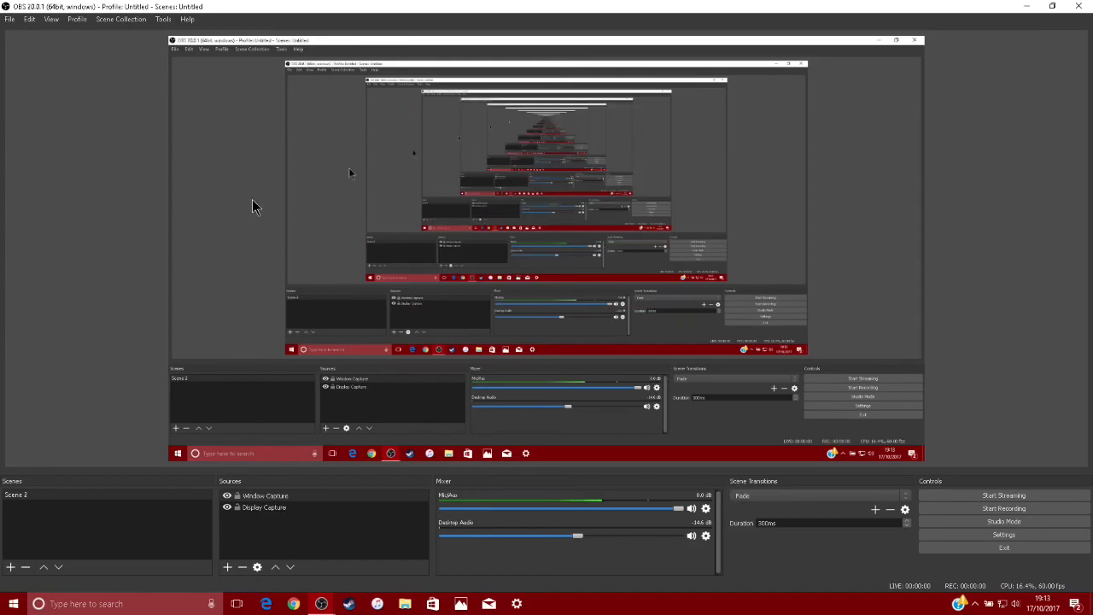
{"action": "left_click", "coordinate": [1021, 7]}
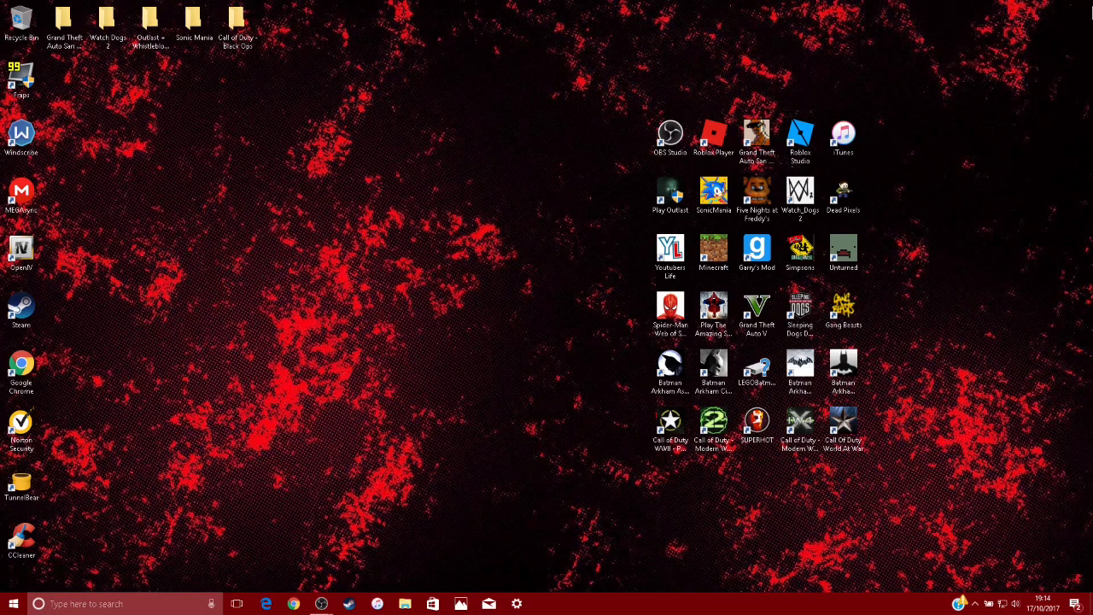